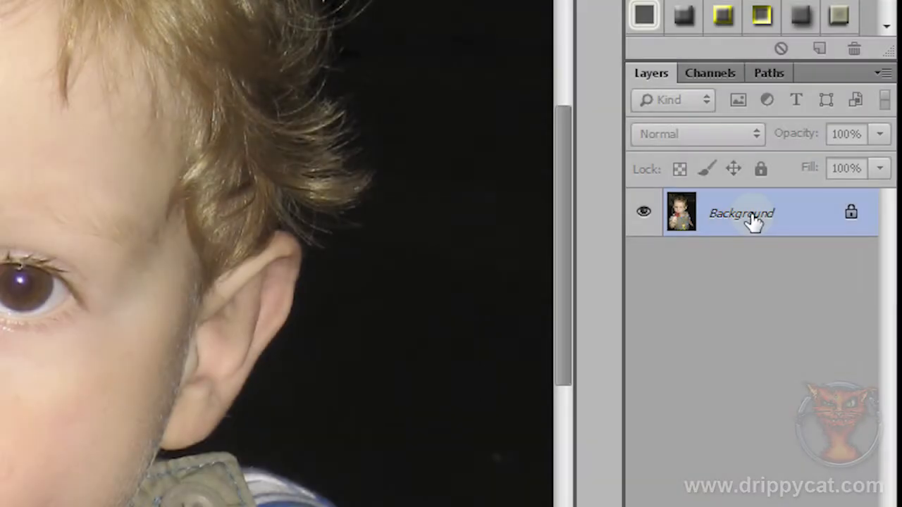
# Convert the locked Background into a regular layer named base
pyautogui.doubleClick(753, 219)
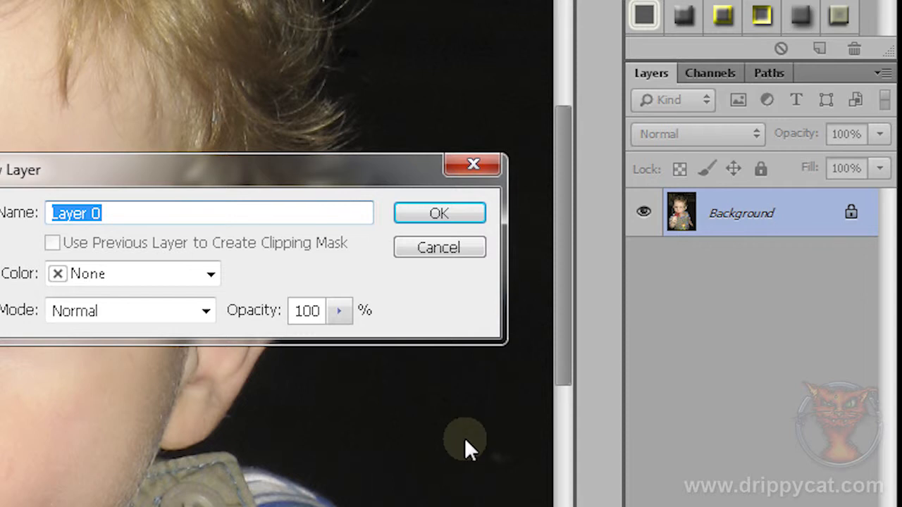
pyautogui.write('base')
pyautogui.press('Return')
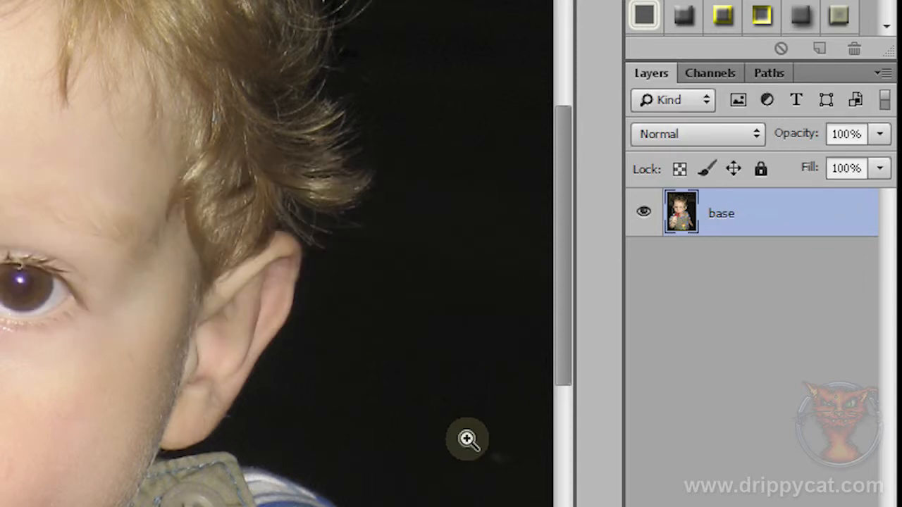
# Duplicate the base layer as a new layer named fix
pyautogui.rightClick(741, 224)
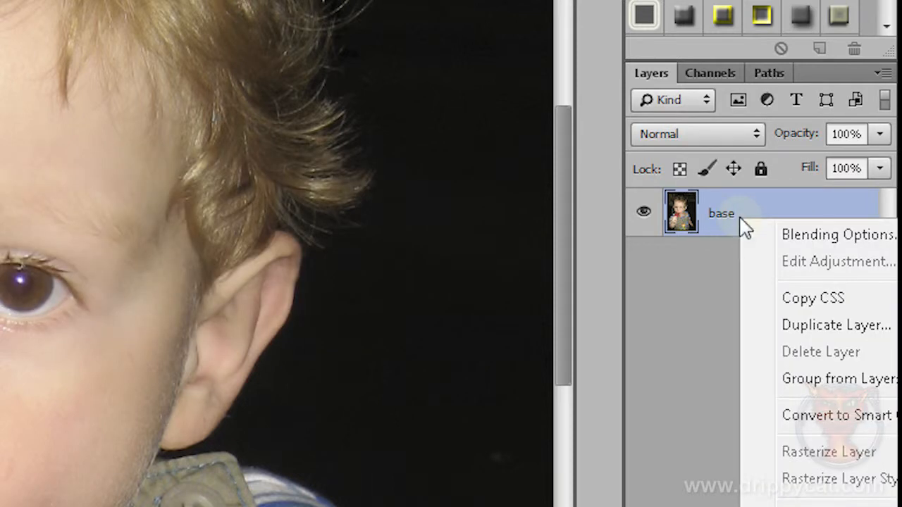
pyautogui.click(868, 326)
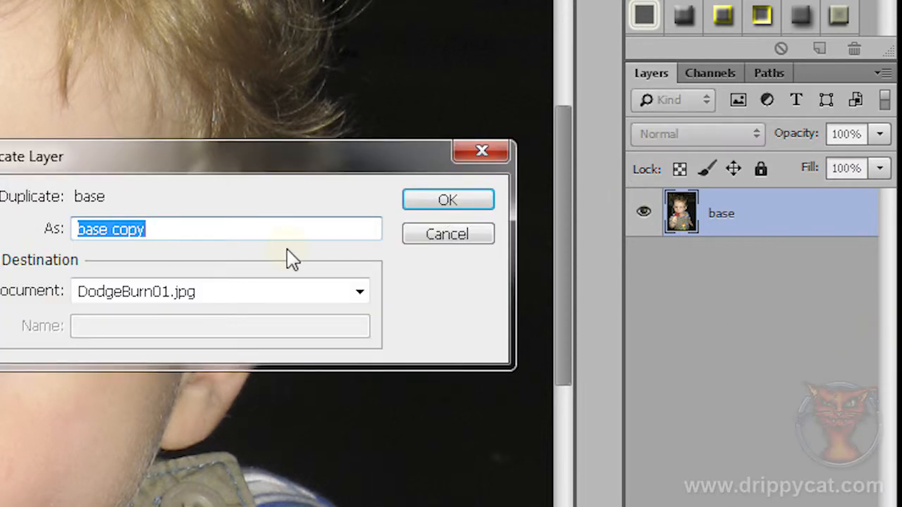
pyautogui.write('fix')
pyautogui.press('Return')
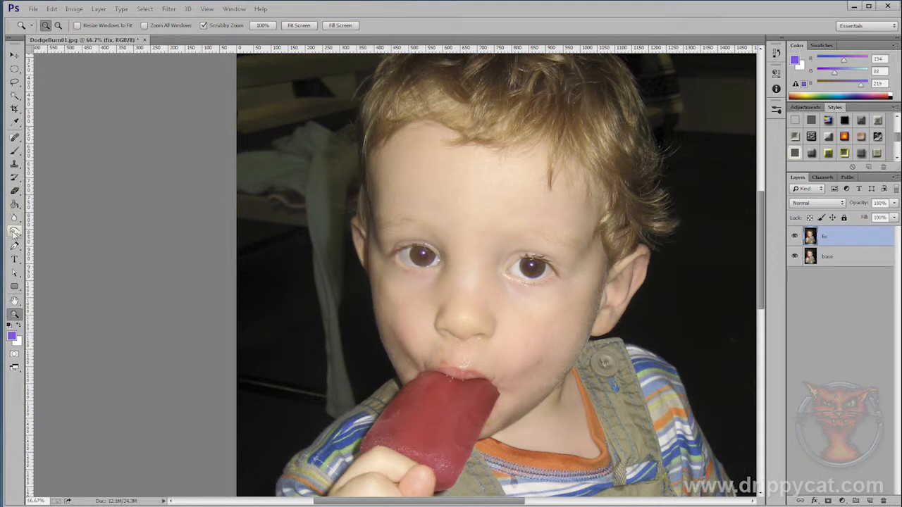
# Choose the Dodge tool and frame both of the child's eyes at 200% zoom
pyautogui.click(14, 234)
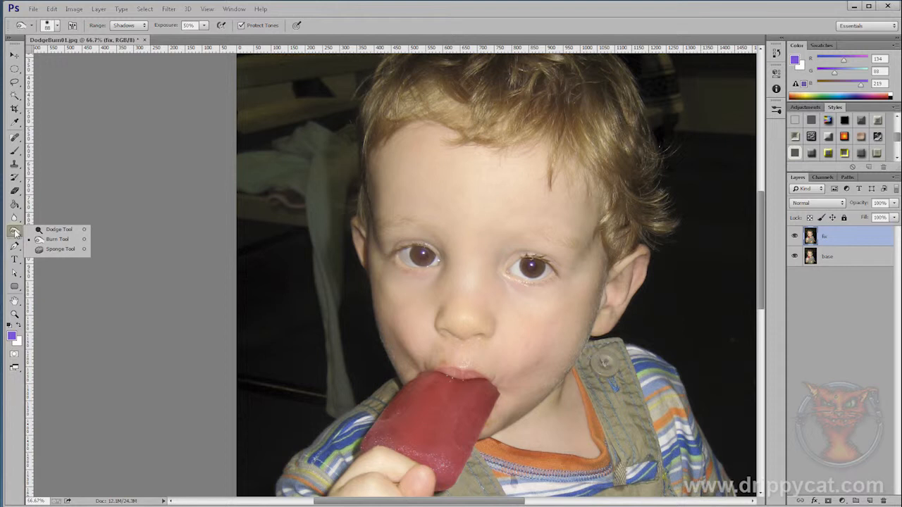
pyautogui.click(63, 230)
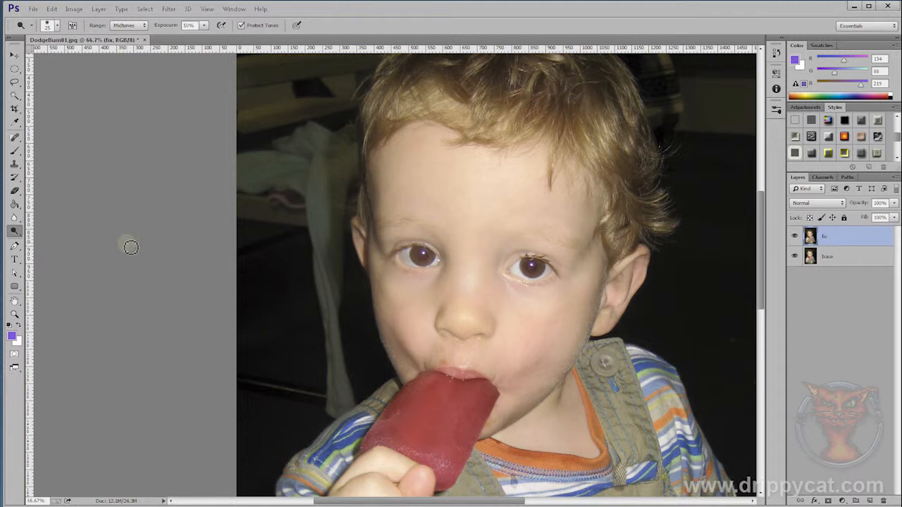
pyautogui.click(14, 314)
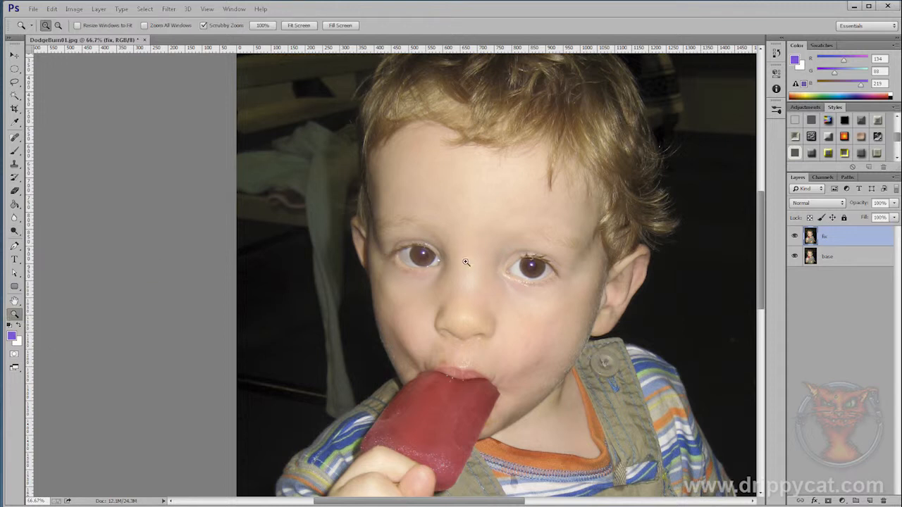
pyautogui.click(468, 261)
pyautogui.click(465, 270)
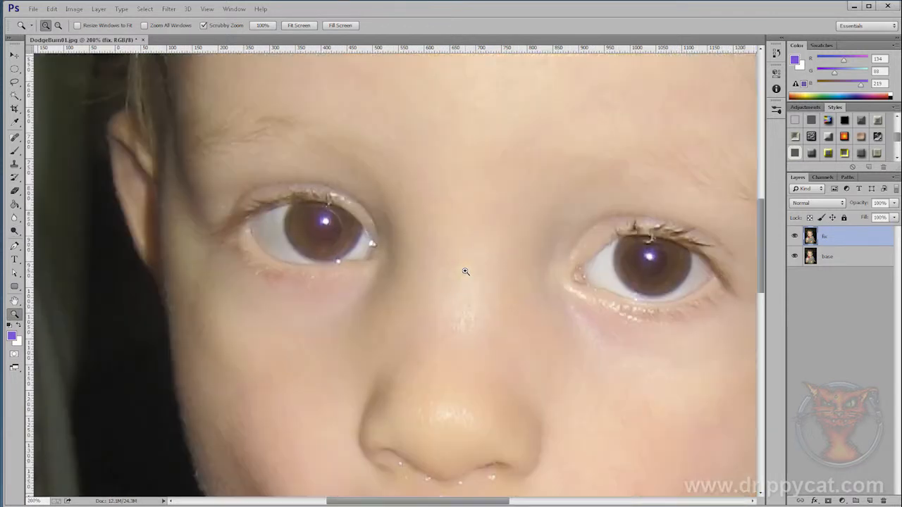
pyautogui.moveTo(489, 284); pyautogui.dragTo(392, 279)
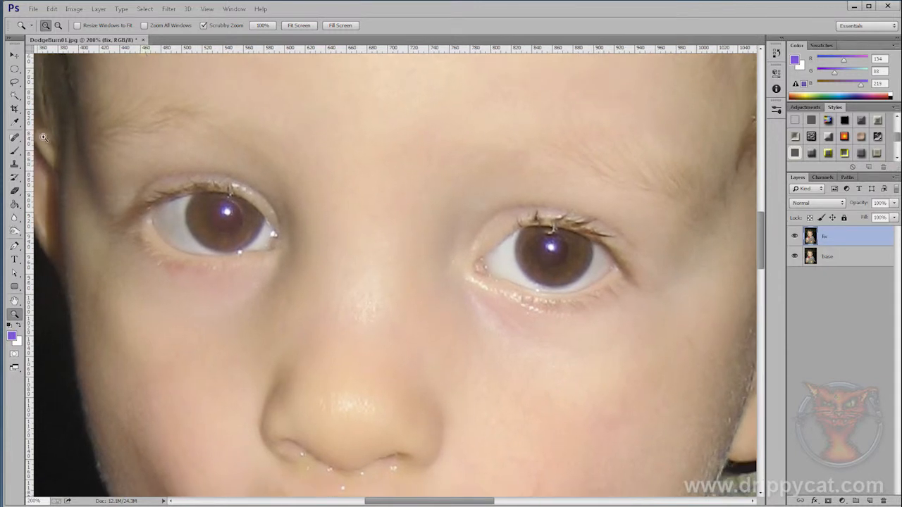
# Try Burn strokes in Midtones on the iris of the photo's left-hand eye, undo them, and set the exposure to 14%
pyautogui.click(15, 233)
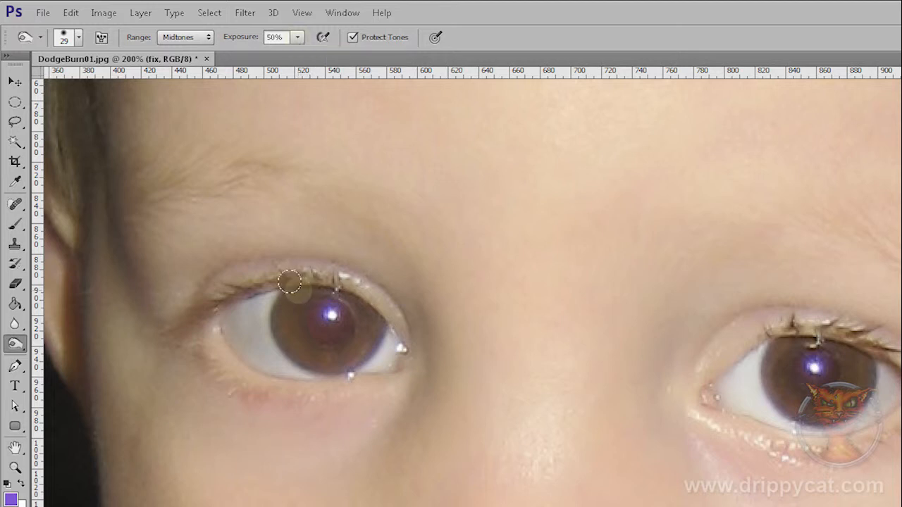
pyautogui.moveTo(327, 327)
pyautogui.mouseDown()
pyautogui.moveTo(365, 332)
pyautogui.moveTo(333, 314)
pyautogui.moveTo(339, 322)
pyautogui.moveTo(314, 327)
pyautogui.moveTo(354, 329)
pyautogui.mouseUp()
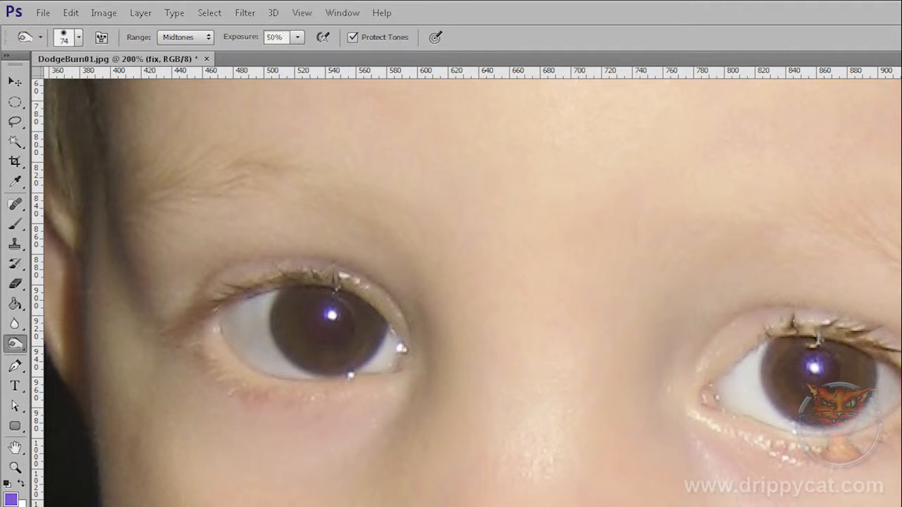
pyautogui.hotkey('ctrl', 'z')
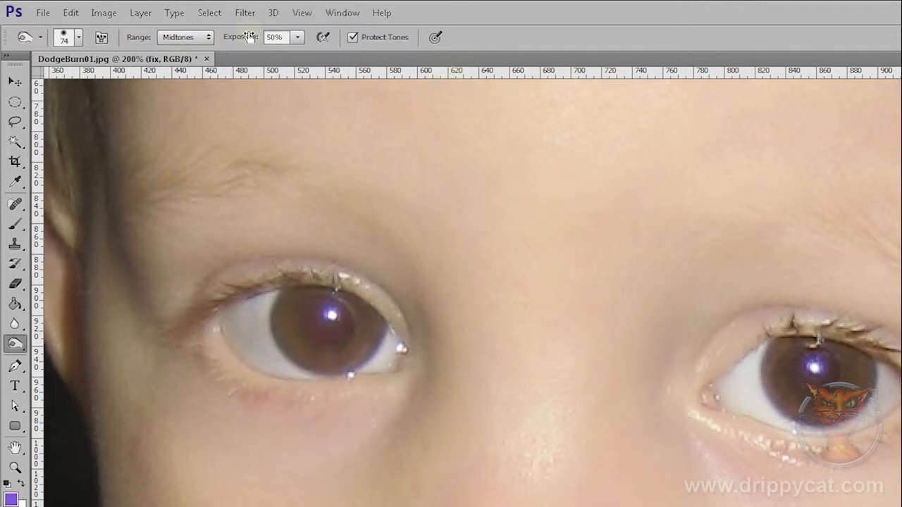
pyautogui.click(298, 37)
pyautogui.moveTo(297, 55); pyautogui.dragTo(272, 61)
pyautogui.click(302, 334)
pyautogui.hotkey('ctrl', 'z')
# Burn the lashes and eyelid edges of both eyes with the range set to Shadows and a 36 px brush
pyautogui.click(184, 42)
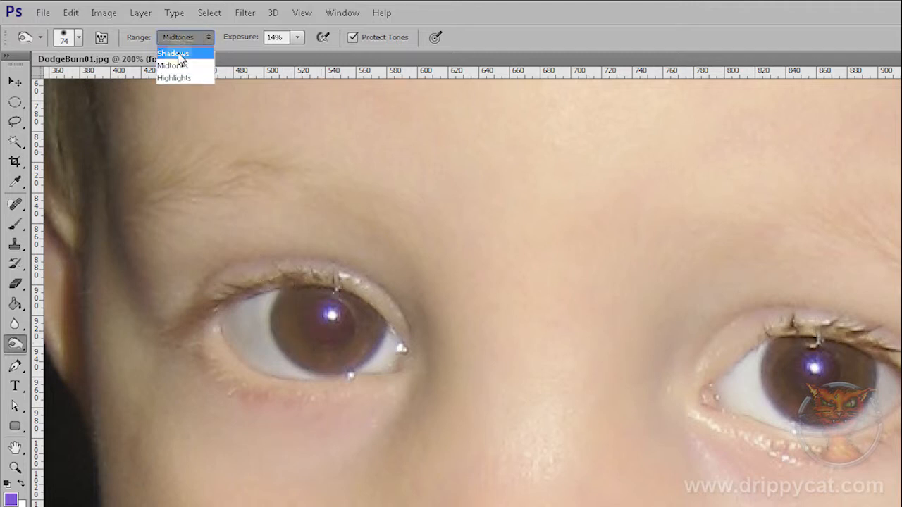
pyautogui.click(179, 54)
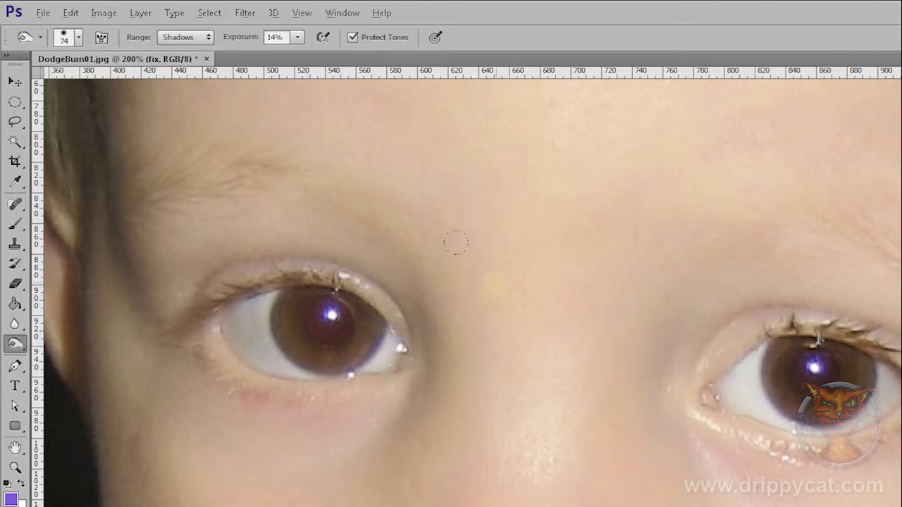
pyautogui.moveTo(493, 275)
pyautogui.mouseDown()
pyautogui.moveTo(570, 282)
pyautogui.moveTo(476, 294)
pyautogui.moveTo(540, 292)
pyautogui.moveTo(526, 296)
pyautogui.moveTo(509, 258)
pyautogui.moveTo(504, 185)
pyautogui.moveTo(492, 476)
pyautogui.moveTo(500, 383)
pyautogui.mouseUp()
pyautogui.moveTo(496, 309)
pyautogui.mouseDown()
pyautogui.moveTo(495, 271)
pyautogui.moveTo(441, 286)
pyautogui.mouseUp()
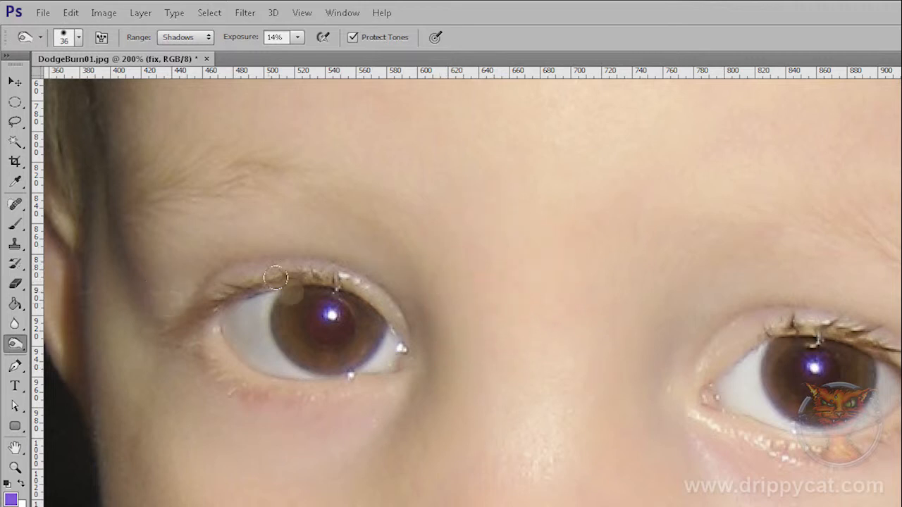
pyautogui.moveTo(780, 302)
pyautogui.mouseDown()
pyautogui.moveTo(881, 335)
pyautogui.moveTo(836, 310)
pyautogui.moveTo(900, 352)
pyautogui.mouseUp()
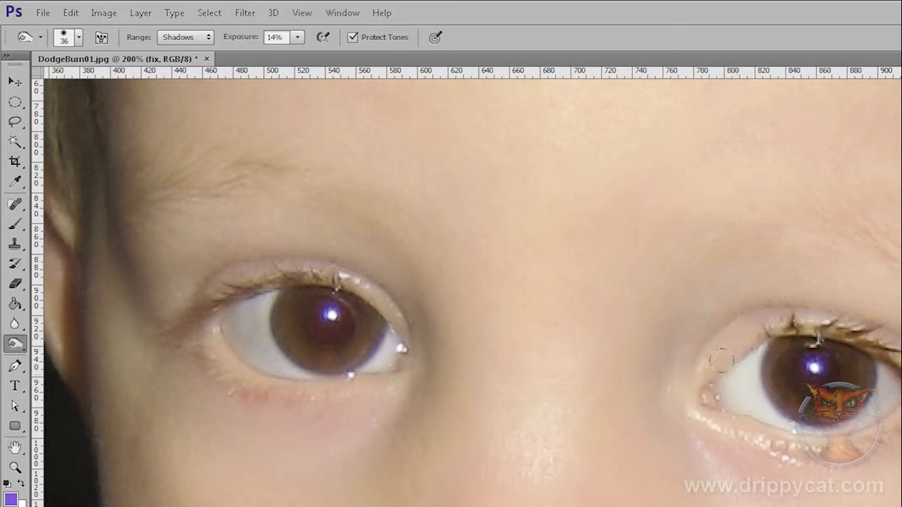
pyautogui.moveTo(232, 272)
pyautogui.mouseDown()
pyautogui.moveTo(197, 288)
pyautogui.moveTo(289, 262)
pyautogui.moveTo(258, 262)
pyautogui.moveTo(339, 268)
pyautogui.moveTo(312, 267)
pyautogui.moveTo(357, 280)
pyautogui.moveTo(346, 278)
pyautogui.moveTo(364, 290)
pyautogui.moveTo(390, 337)
pyautogui.moveTo(390, 326)
pyautogui.moveTo(328, 361)
pyautogui.moveTo(286, 372)
pyautogui.moveTo(220, 345)
pyautogui.moveTo(227, 355)
pyautogui.moveTo(202, 308)
pyautogui.moveTo(231, 352)
pyautogui.moveTo(309, 368)
pyautogui.moveTo(232, 327)
pyautogui.mouseUp()
pyautogui.moveTo(257, 381); pyautogui.dragTo(245, 345)
pyautogui.moveTo(194, 326); pyautogui.dragTo(205, 343)
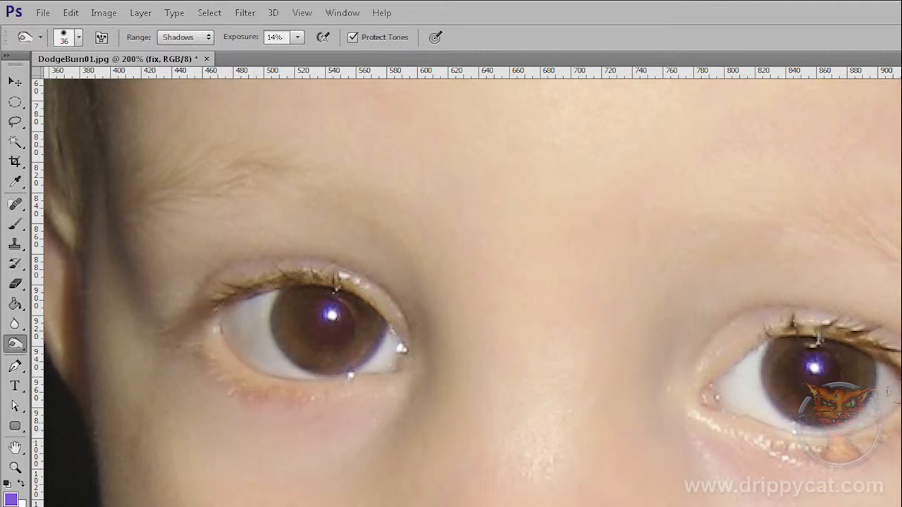
# Set the Burn range to Midtones and darken the inner lower edge of the right-hand eye
pyautogui.click(203, 37)
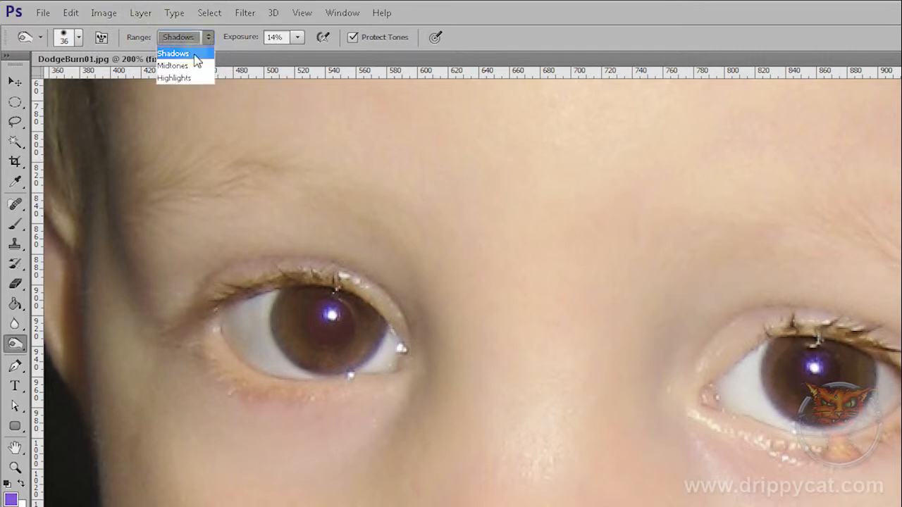
pyautogui.click(179, 65)
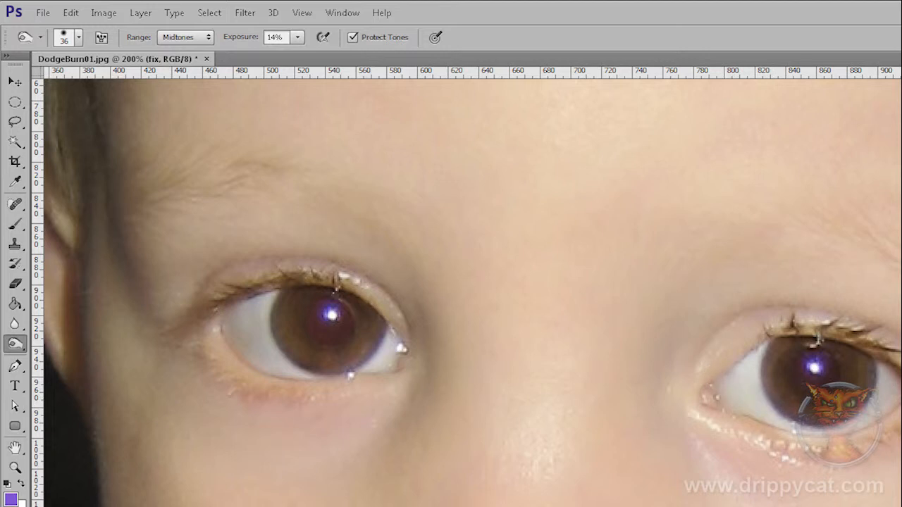
pyautogui.moveTo(748, 408); pyautogui.dragTo(766, 413)
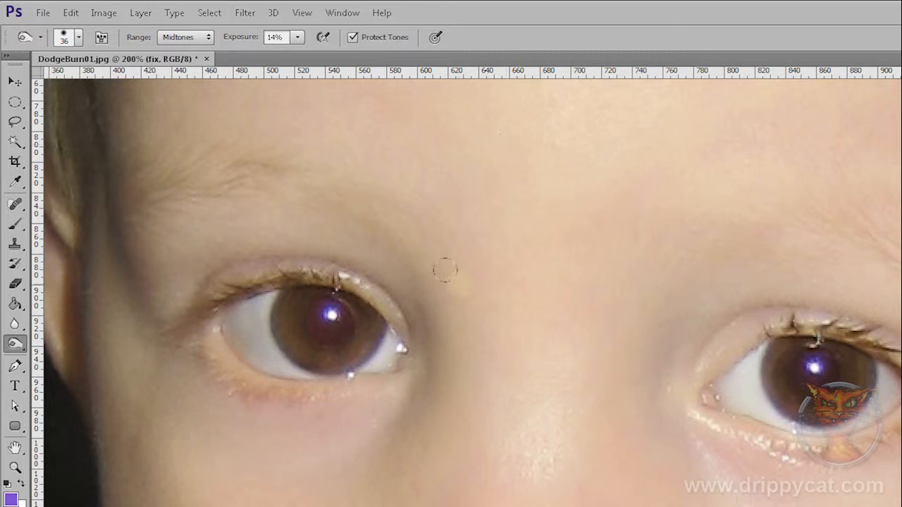
# Brighten the white of the left-hand eye with the Dodge tool in Midtones at 10% exposure
pyautogui.click(18, 349)
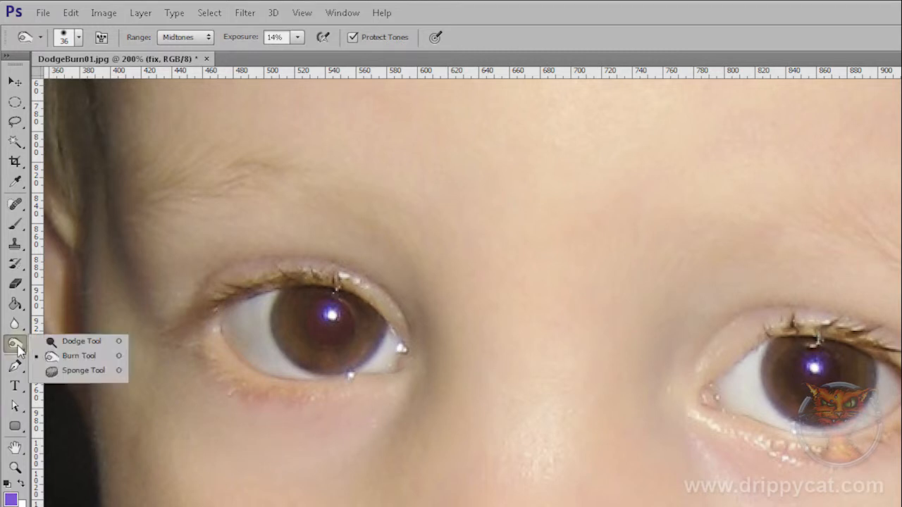
pyautogui.click(82, 342)
pyautogui.click(299, 39)
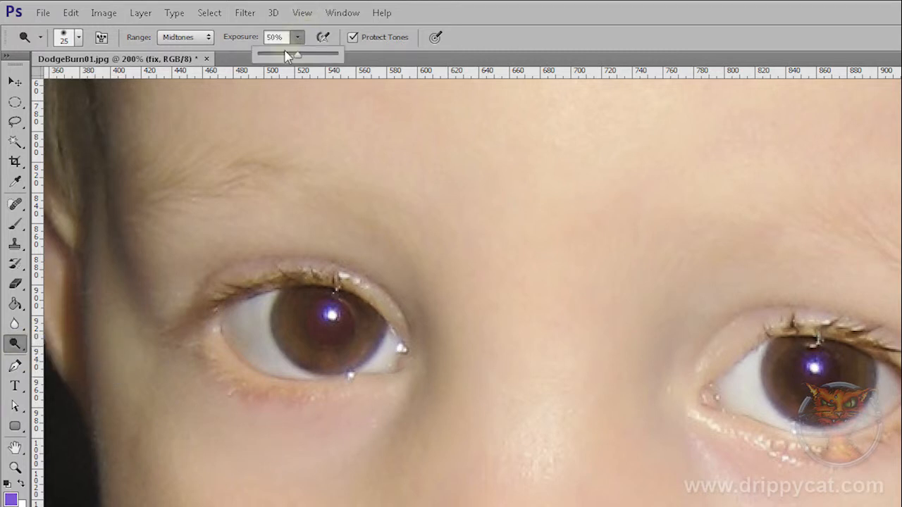
pyautogui.moveTo(295, 54); pyautogui.dragTo(266, 60)
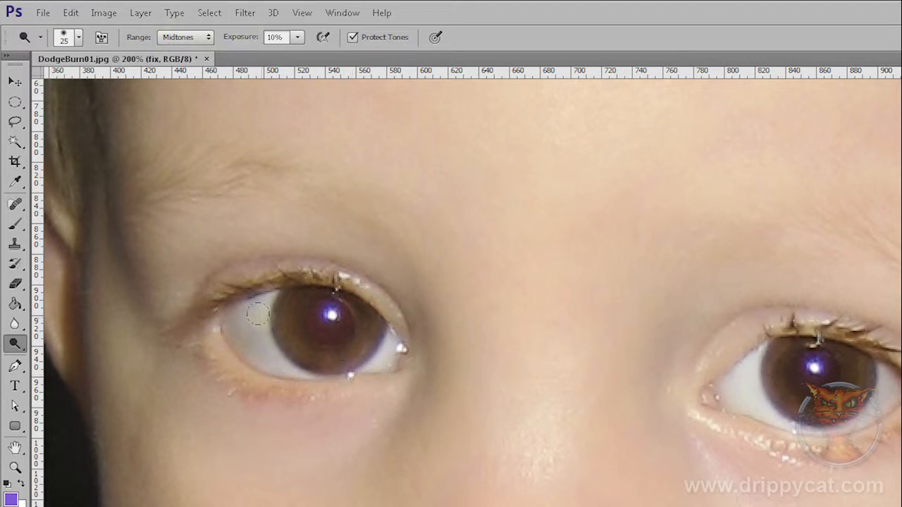
pyautogui.moveTo(255, 306)
pyautogui.mouseDown()
pyautogui.moveTo(272, 364)
pyautogui.moveTo(258, 302)
pyautogui.moveTo(252, 332)
pyautogui.moveTo(279, 373)
pyautogui.moveTo(254, 302)
pyautogui.moveTo(253, 324)
pyautogui.moveTo(290, 376)
pyautogui.moveTo(255, 303)
pyautogui.moveTo(255, 325)
pyautogui.moveTo(284, 373)
pyautogui.moveTo(335, 363)
pyautogui.moveTo(327, 330)
pyautogui.mouseUp()
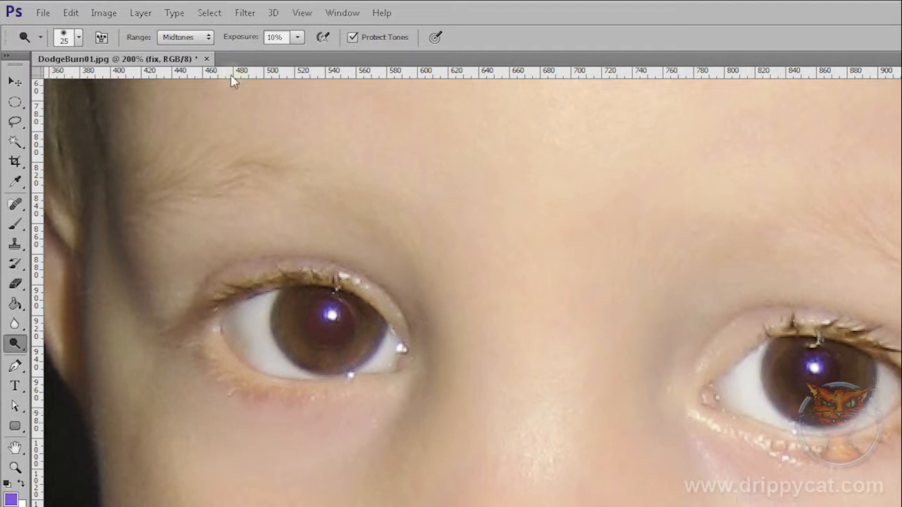
# Set the Dodge range to Highlights and brighten the catchlights in both eyes
pyautogui.click(174, 41)
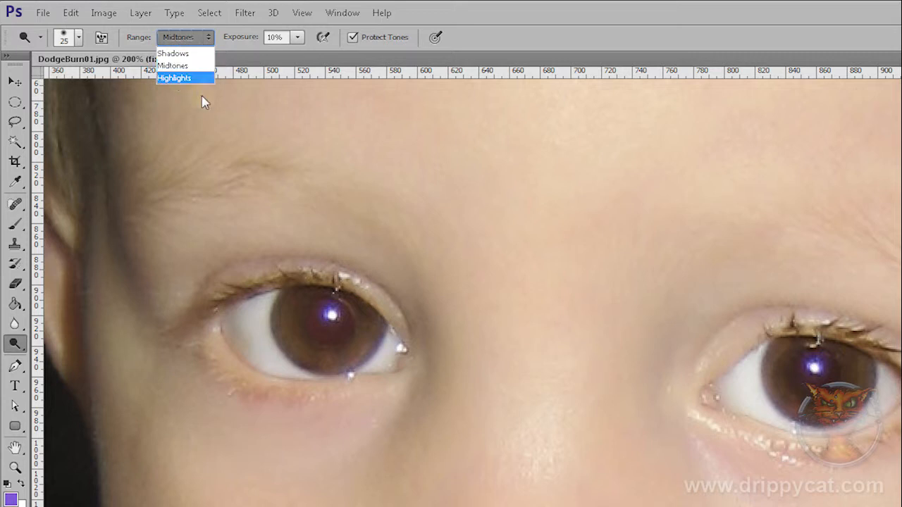
pyautogui.click(176, 78)
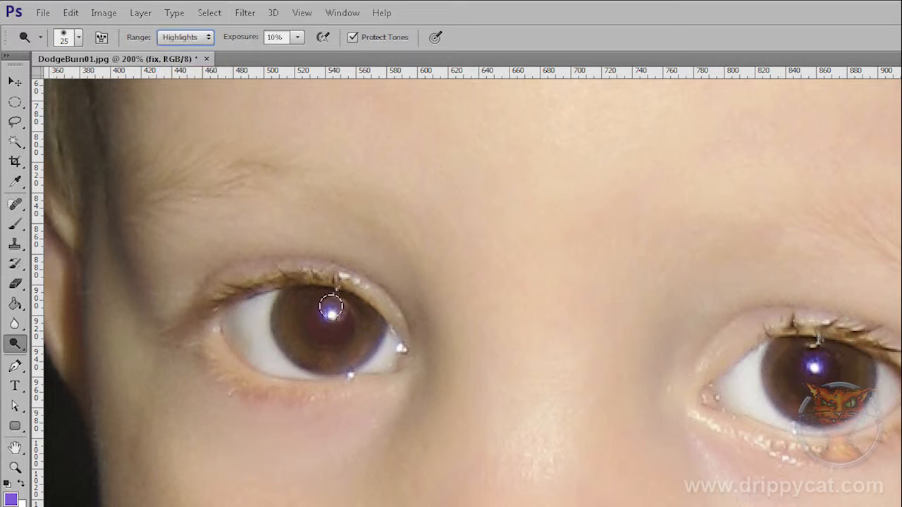
pyautogui.click(329, 312)
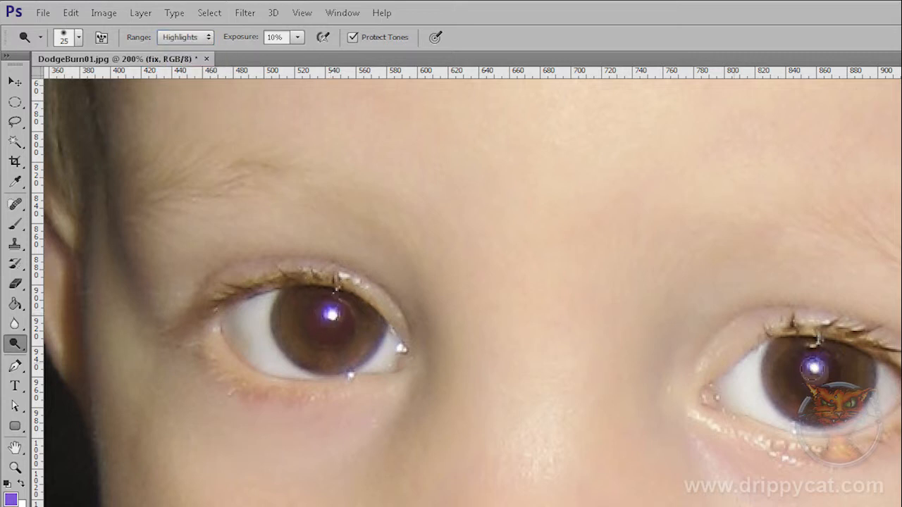
pyautogui.click(814, 364)
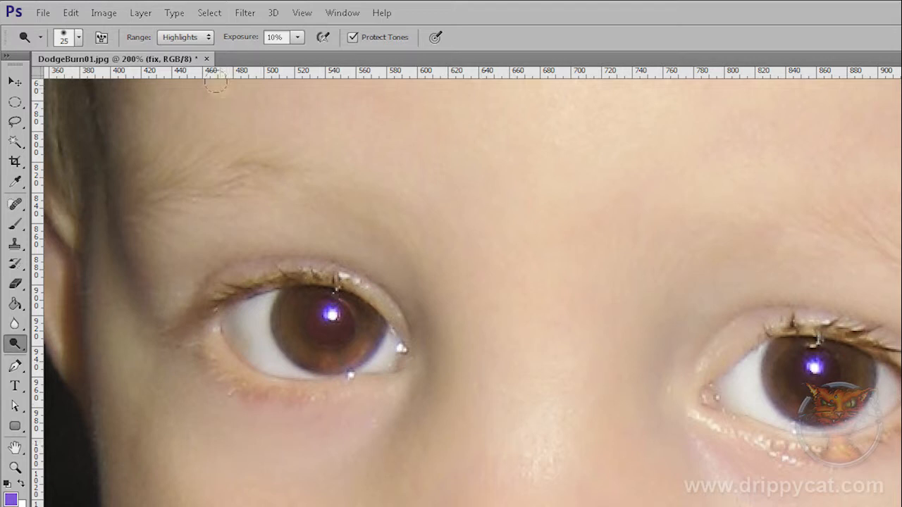
# Return the Dodge range to Midtones and lighten the white of the left-hand eye further
pyautogui.click(180, 39)
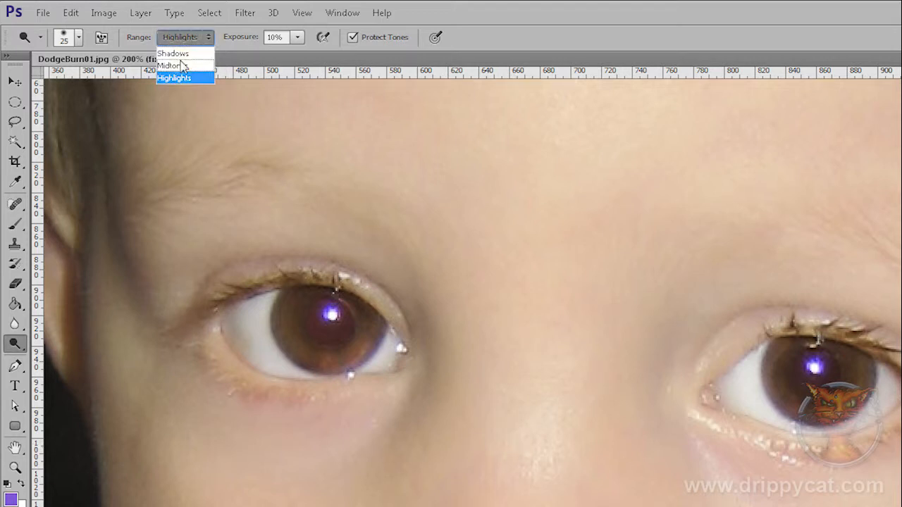
pyautogui.click(176, 65)
pyautogui.moveTo(249, 309)
pyautogui.mouseDown()
pyautogui.moveTo(253, 358)
pyautogui.moveTo(255, 322)
pyautogui.moveTo(263, 350)
pyautogui.moveTo(241, 325)
pyautogui.mouseUp()
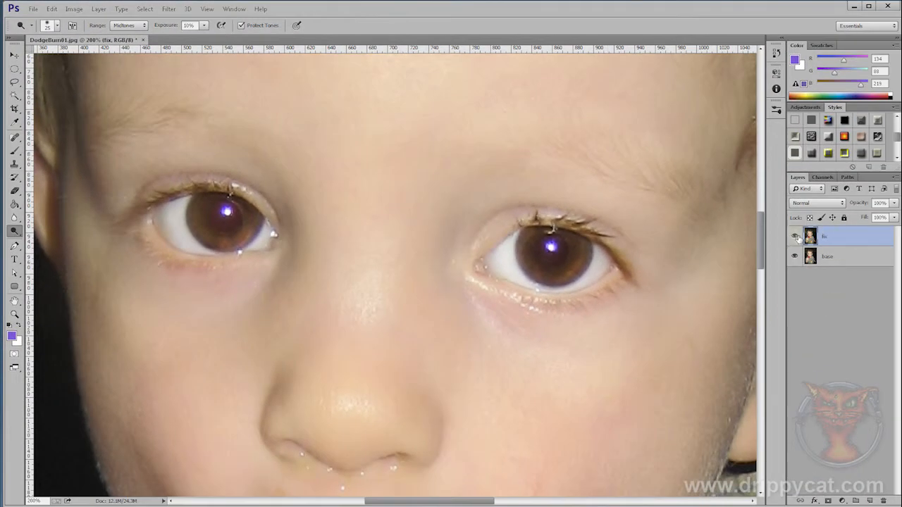
# Compare the eyes with and without the fix layer's retouching, and bring the child's hair into view
pyautogui.click(796, 237)
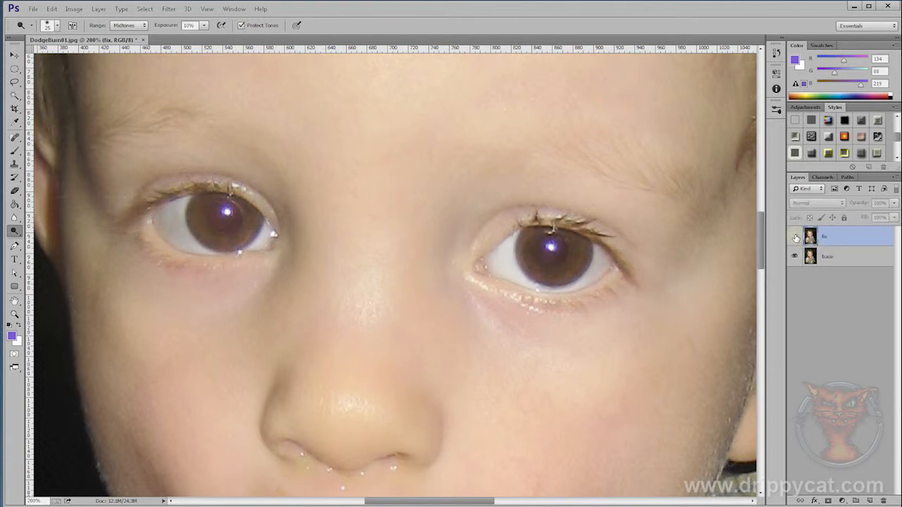
pyautogui.click(796, 237)
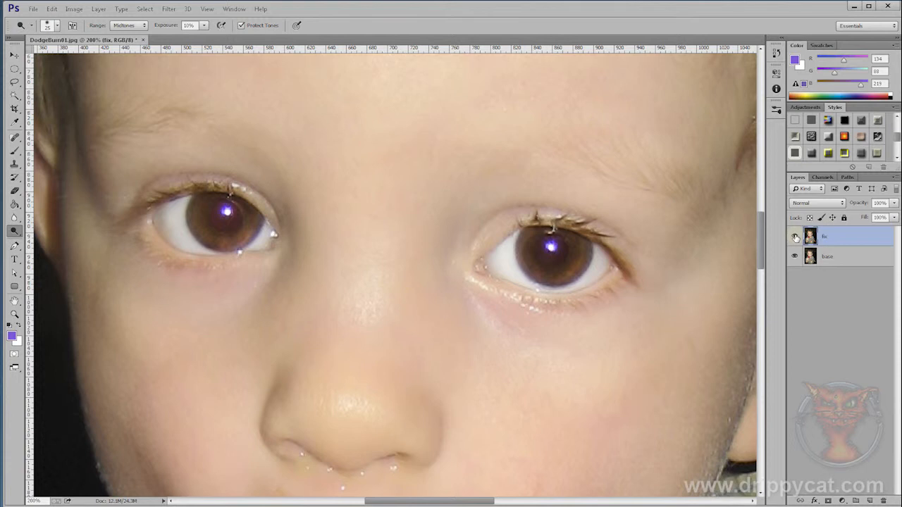
pyautogui.click(15, 315)
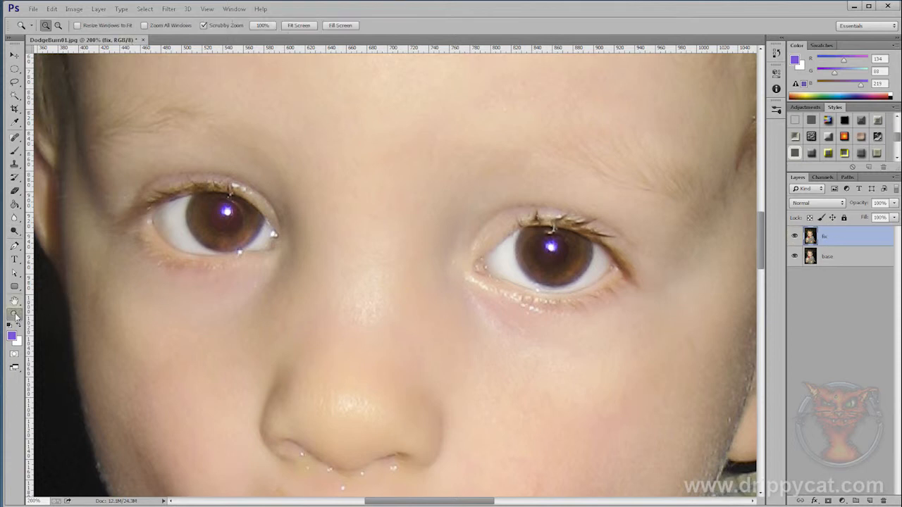
pyautogui.moveTo(423, 273); pyautogui.dragTo(387, 400)
pyautogui.moveTo(453, 159); pyautogui.dragTo(443, 288)
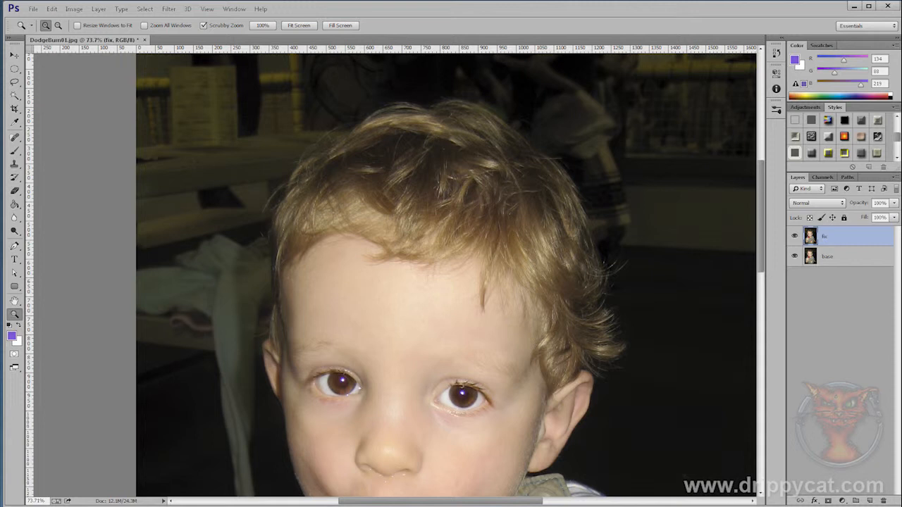
# Brighten the highlights along the crown of the hair with the Dodge tool in Highlights at 20% exposure, using a 109 px brush
pyautogui.click(15, 231)
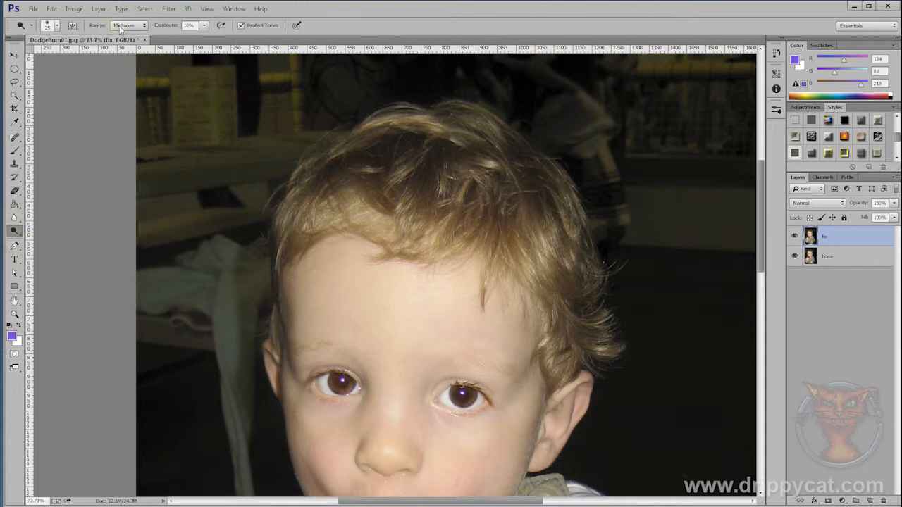
pyautogui.click(121, 25)
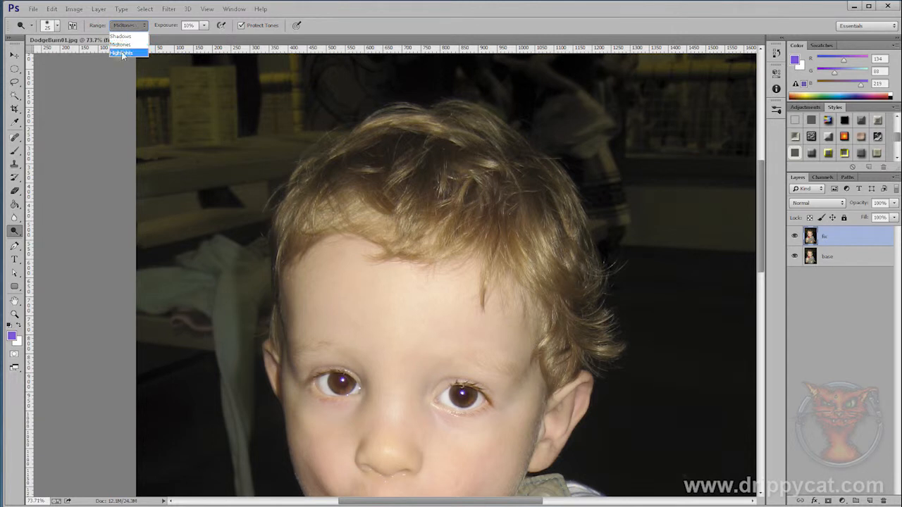
pyautogui.click(123, 53)
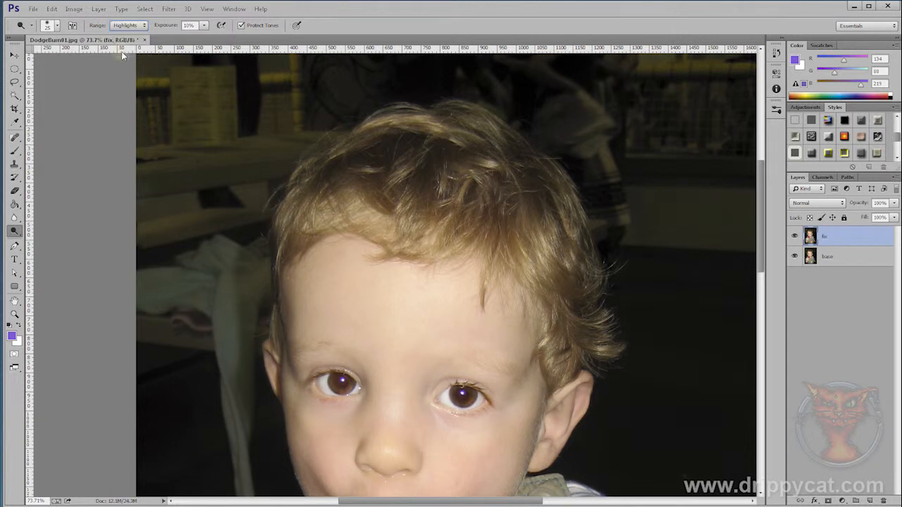
pyautogui.click(205, 26)
pyautogui.click(349, 28)
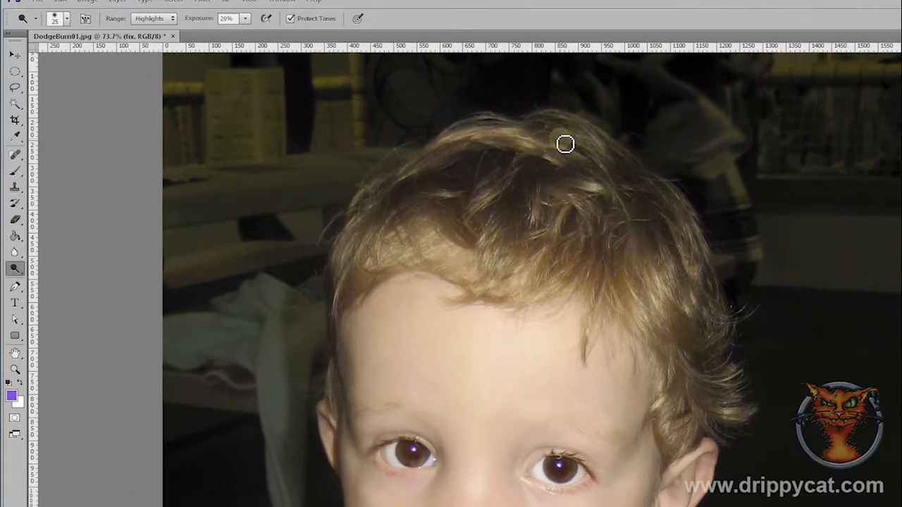
pyautogui.moveTo(462, 124); pyautogui.dragTo(465, 124)
pyautogui.moveTo(660, 152); pyautogui.dragTo(680, 150)
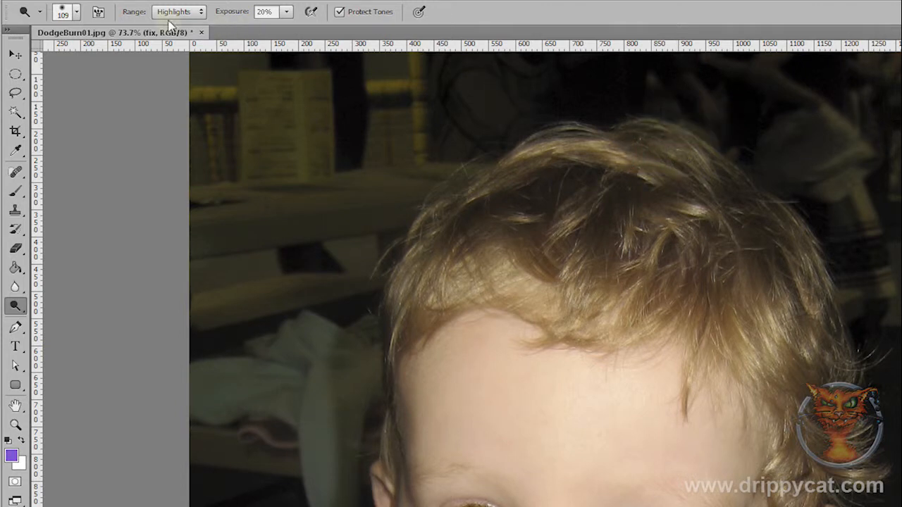
pyautogui.moveTo(530, 146)
pyautogui.mouseDown()
pyautogui.moveTo(650, 155)
pyautogui.moveTo(573, 137)
pyautogui.moveTo(661, 166)
pyautogui.moveTo(640, 163)
pyautogui.moveTo(660, 181)
pyautogui.mouseUp()
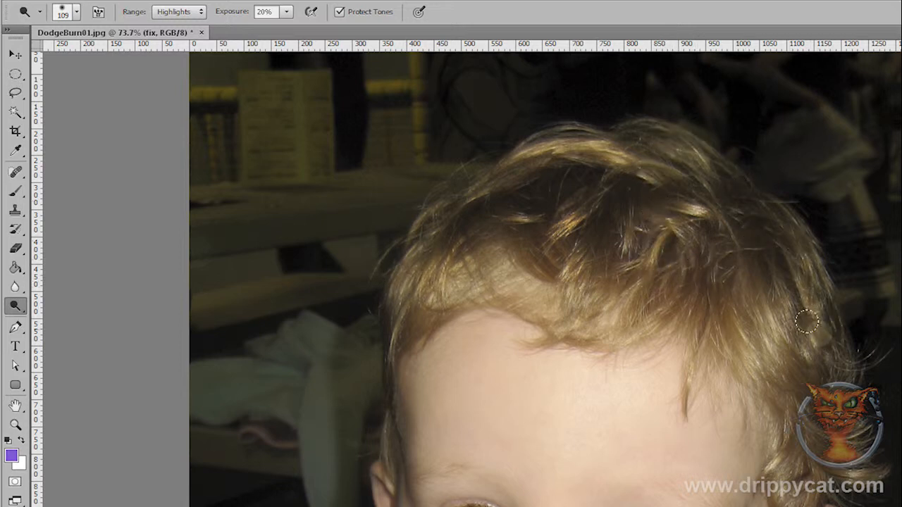
# Dodge the highlights in the locks above the right-hand ear and down that side of the head
pyautogui.moveTo(755, 297); pyautogui.dragTo(806, 354)
pyautogui.moveTo(727, 305); pyautogui.dragTo(790, 409)
pyautogui.moveTo(773, 311); pyautogui.dragTo(857, 422)
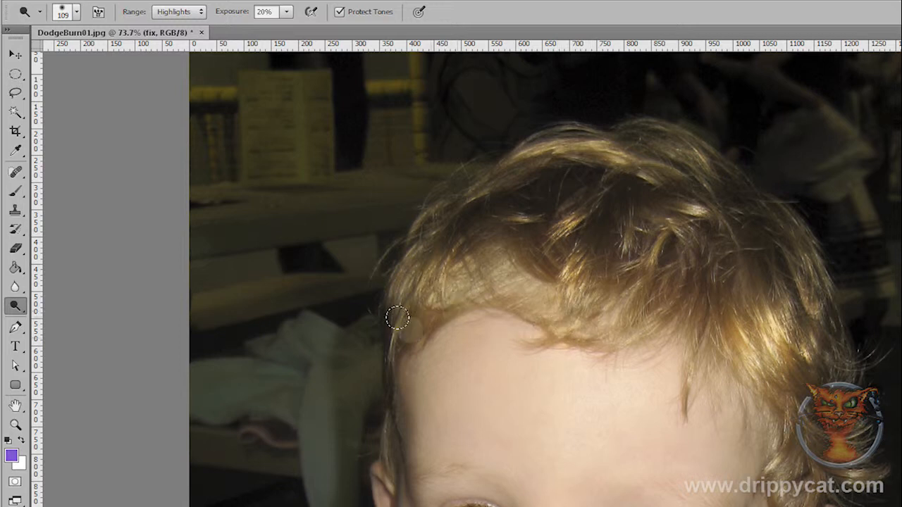
# Darken the hair's shadows with the Burn tool in Shadows at 11% exposure with an 88 px brush, and compare before and after
pyautogui.rightClick(18, 317)
pyautogui.click(79, 317)
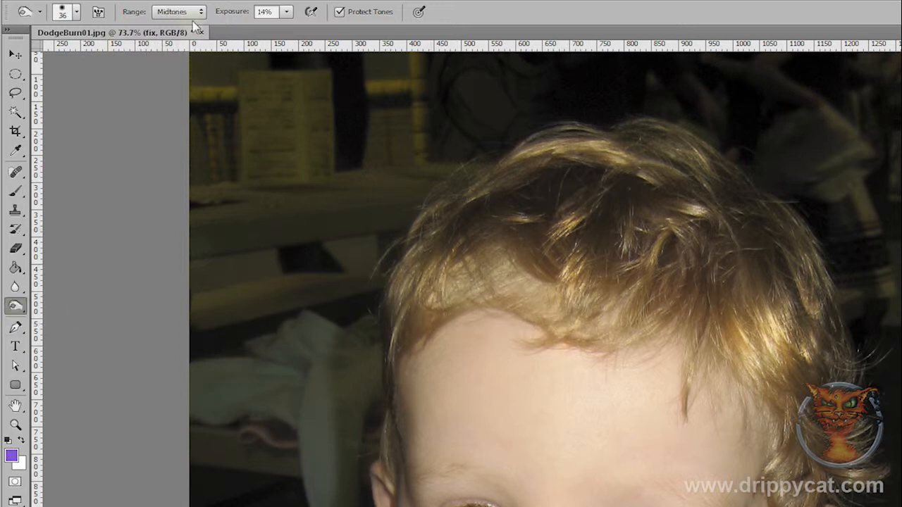
pyautogui.click(181, 12)
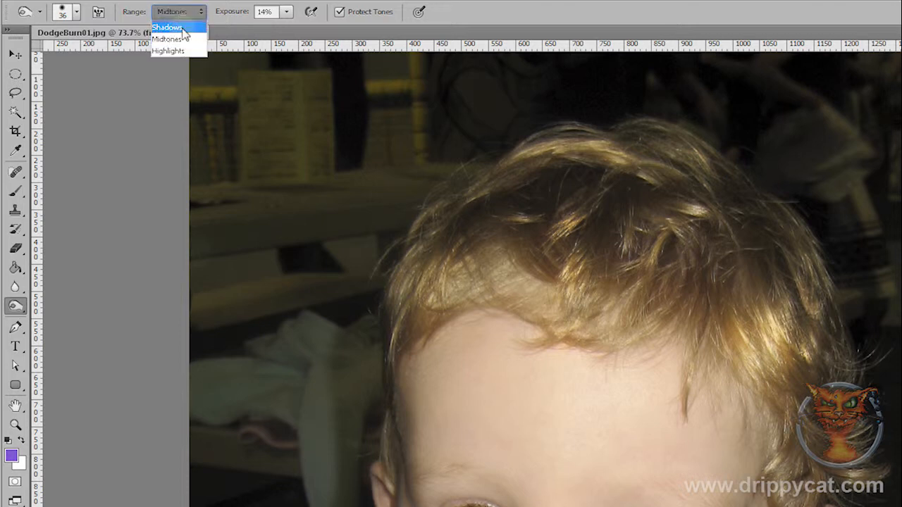
pyautogui.click(185, 29)
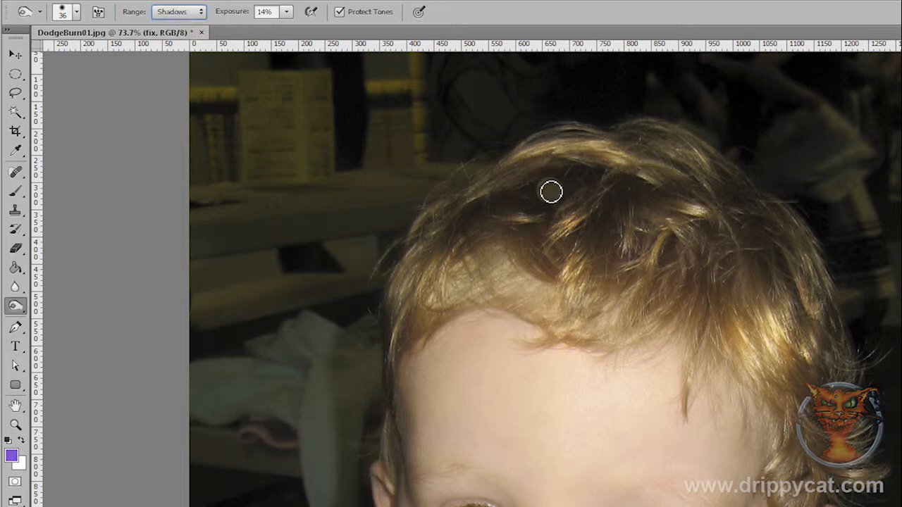
pyautogui.moveTo(554, 190); pyautogui.dragTo(558, 191)
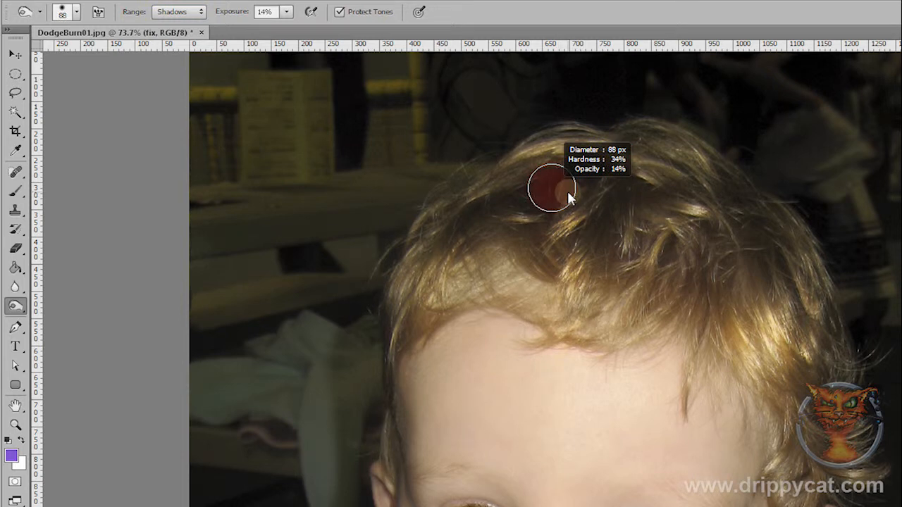
pyautogui.click(287, 12)
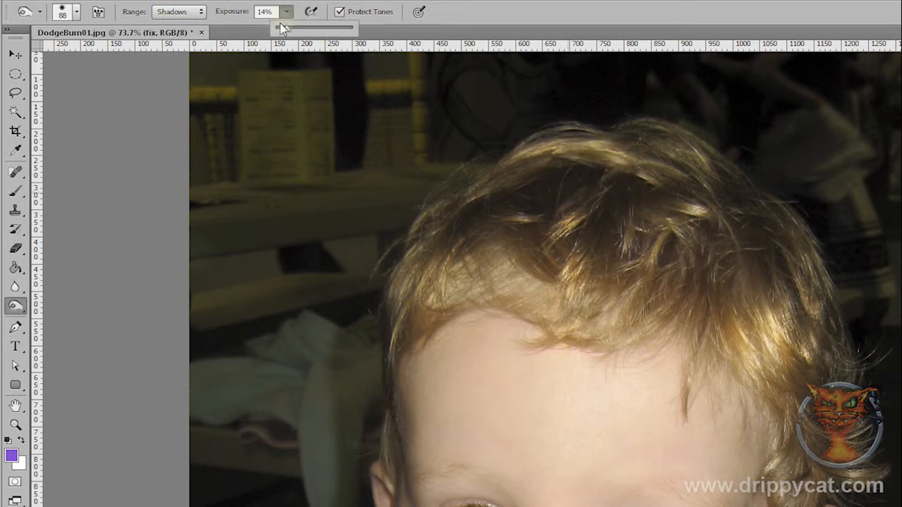
pyautogui.moveTo(280, 23); pyautogui.dragTo(285, 31)
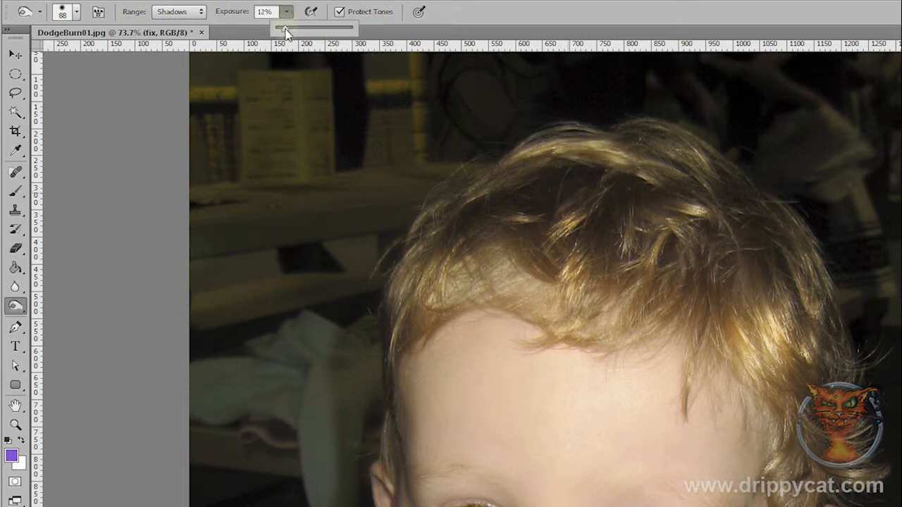
pyautogui.click(485, 8)
pyautogui.moveTo(517, 183)
pyautogui.mouseDown()
pyautogui.moveTo(463, 195)
pyautogui.moveTo(587, 243)
pyautogui.moveTo(571, 253)
pyautogui.moveTo(633, 226)
pyautogui.moveTo(669, 285)
pyautogui.moveTo(724, 312)
pyautogui.moveTo(789, 314)
pyautogui.moveTo(784, 283)
pyautogui.moveTo(819, 401)
pyautogui.moveTo(793, 422)
pyautogui.moveTo(817, 449)
pyautogui.moveTo(768, 488)
pyautogui.mouseUp()
pyautogui.moveTo(393, 284)
pyautogui.mouseDown()
pyautogui.moveTo(375, 330)
pyautogui.moveTo(390, 286)
pyautogui.moveTo(389, 309)
pyautogui.moveTo(609, 224)
pyautogui.moveTo(594, 228)
pyautogui.moveTo(643, 256)
pyautogui.moveTo(635, 285)
pyautogui.moveTo(473, 220)
pyautogui.moveTo(550, 256)
pyautogui.moveTo(519, 243)
pyautogui.moveTo(630, 135)
pyautogui.moveTo(613, 131)
pyautogui.moveTo(678, 165)
pyautogui.mouseUp()
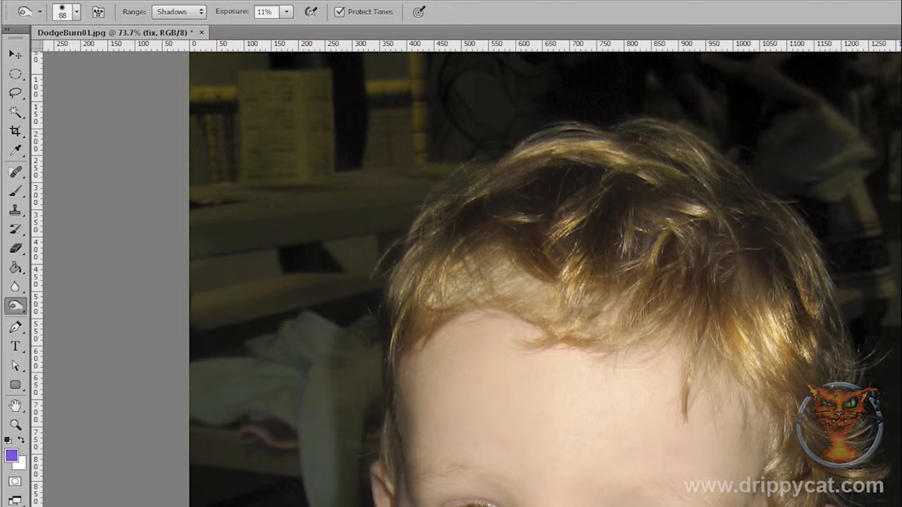
pyautogui.hotkey('ctrl', 'z')
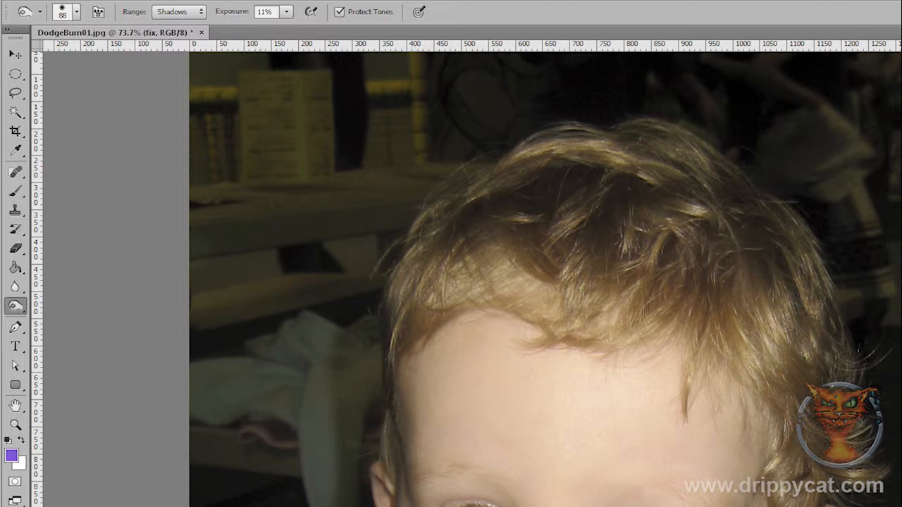
pyautogui.hotkey('ctrl', 'z')
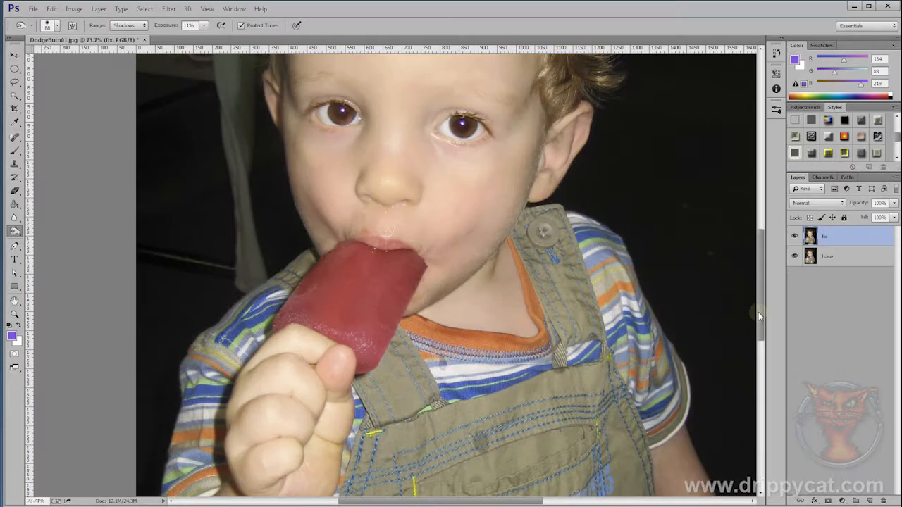
# Set the Burn range to Midtones and darken the edges of the ice pop
pyautogui.moveTo(758, 312); pyautogui.dragTo(760, 326)
pyautogui.moveTo(347, 288); pyautogui.dragTo(332, 272)
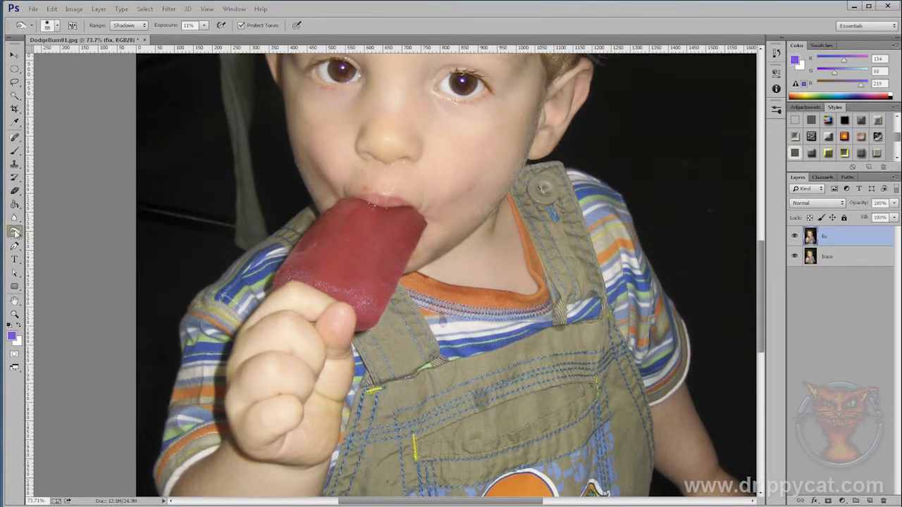
pyautogui.click(119, 26)
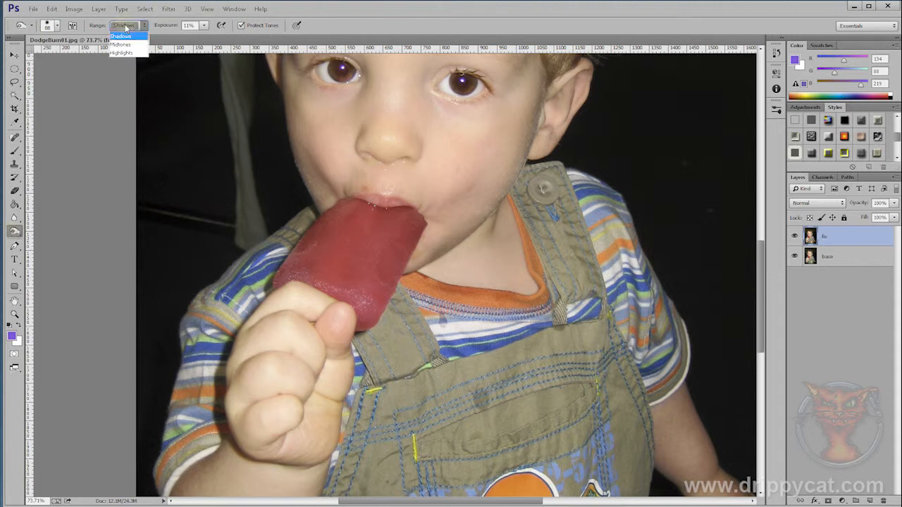
pyautogui.click(121, 43)
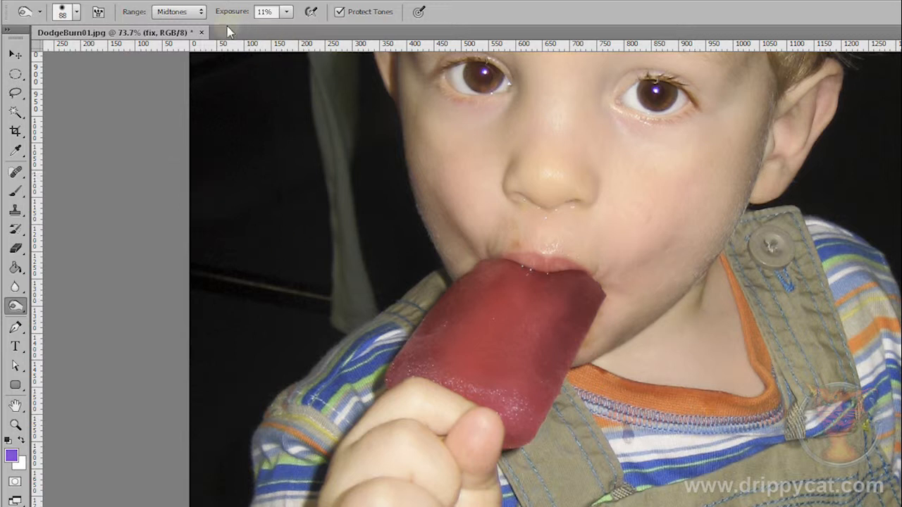
# Brighten the ice pop's highlights with the Dodge tool in Highlights at 11% exposure
pyautogui.moveTo(15, 305); pyautogui.dragTo(74, 316)
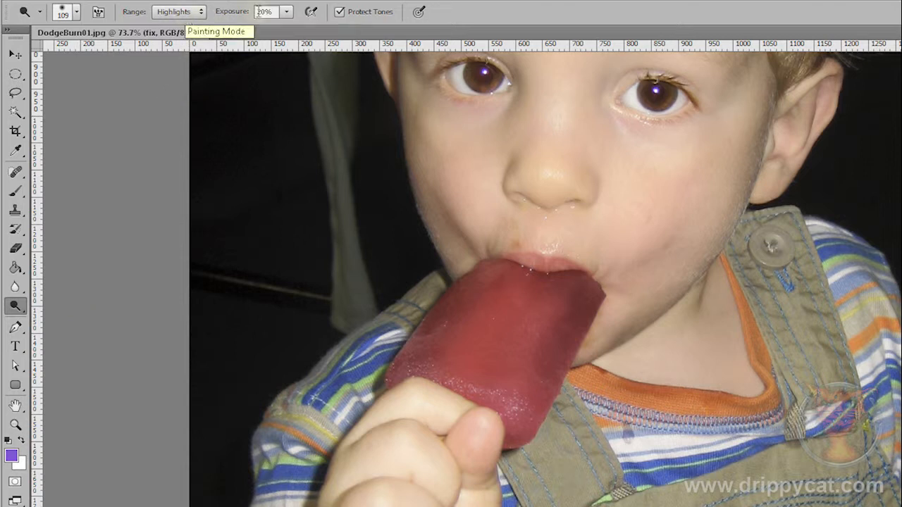
pyautogui.click(287, 11)
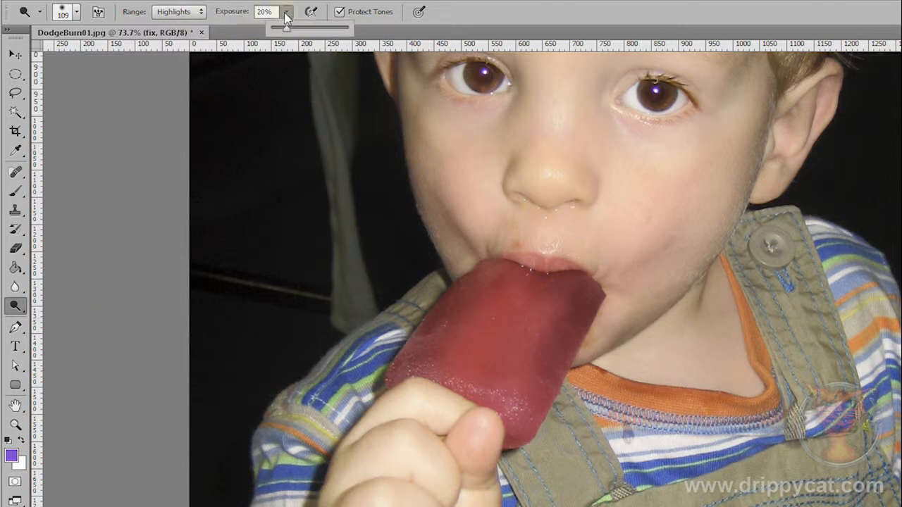
pyautogui.moveTo(288, 30); pyautogui.dragTo(281, 33)
pyautogui.click(116, 238)
pyautogui.moveTo(479, 384)
pyautogui.mouseDown()
pyautogui.moveTo(500, 395)
pyautogui.moveTo(489, 381)
pyautogui.moveTo(497, 386)
pyautogui.moveTo(459, 377)
pyautogui.moveTo(495, 362)
pyautogui.moveTo(446, 358)
pyautogui.moveTo(465, 319)
pyautogui.moveTo(435, 358)
pyautogui.moveTo(471, 331)
pyautogui.moveTo(489, 294)
pyautogui.moveTo(464, 295)
pyautogui.moveTo(509, 319)
pyautogui.moveTo(530, 299)
pyautogui.moveTo(485, 286)
pyautogui.mouseUp()
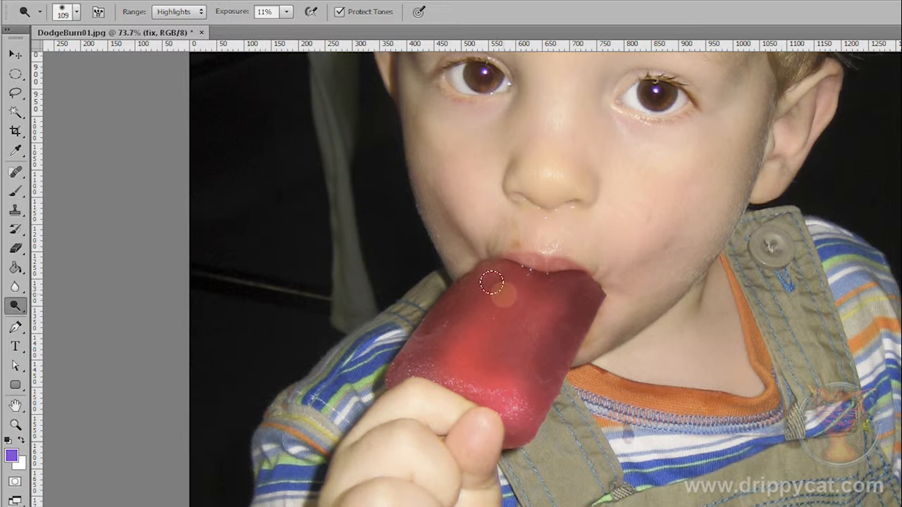
# Darken the shaded folds of the overalls with the Burn tool set to Shadows
pyautogui.click(14, 312)
pyautogui.click(76, 317)
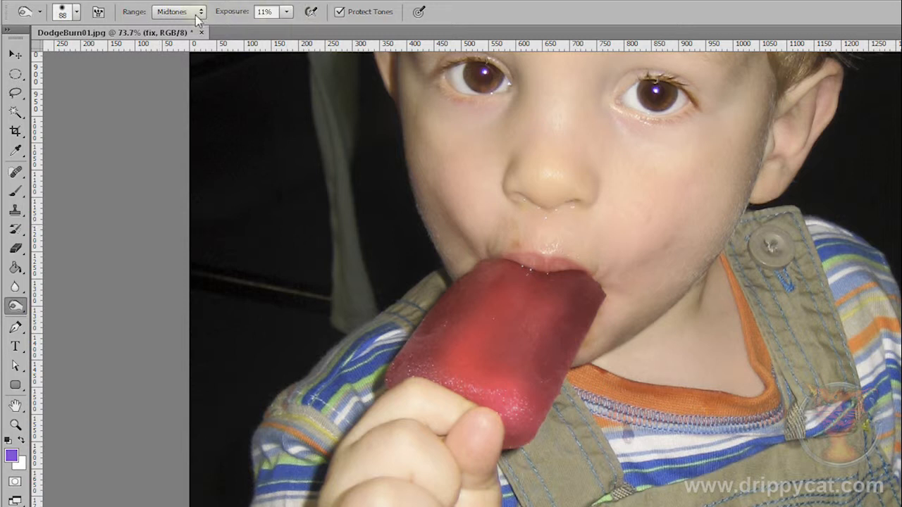
pyautogui.click(180, 12)
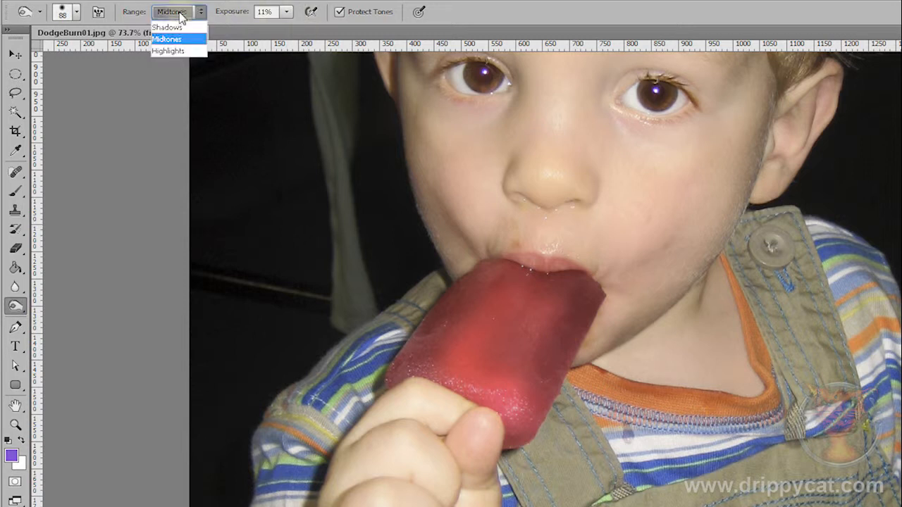
pyautogui.click(167, 27)
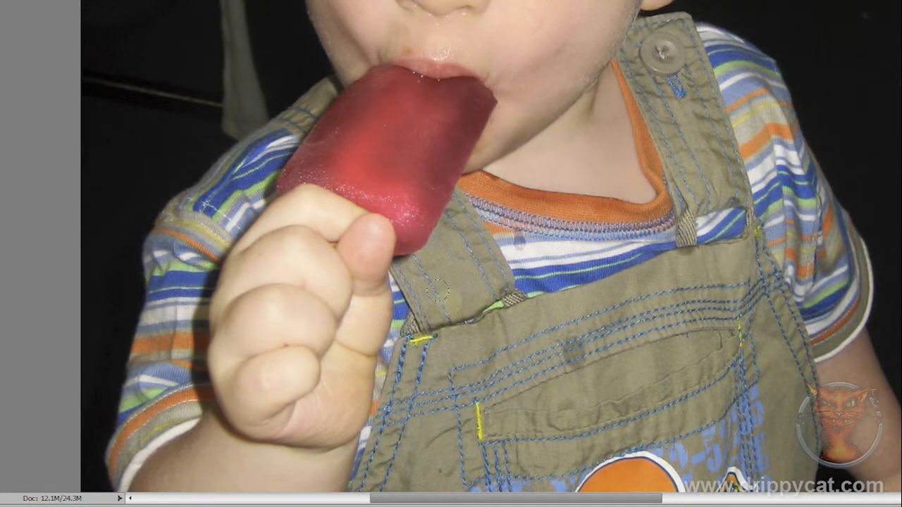
pyautogui.moveTo(519, 393); pyautogui.dragTo(542, 293)
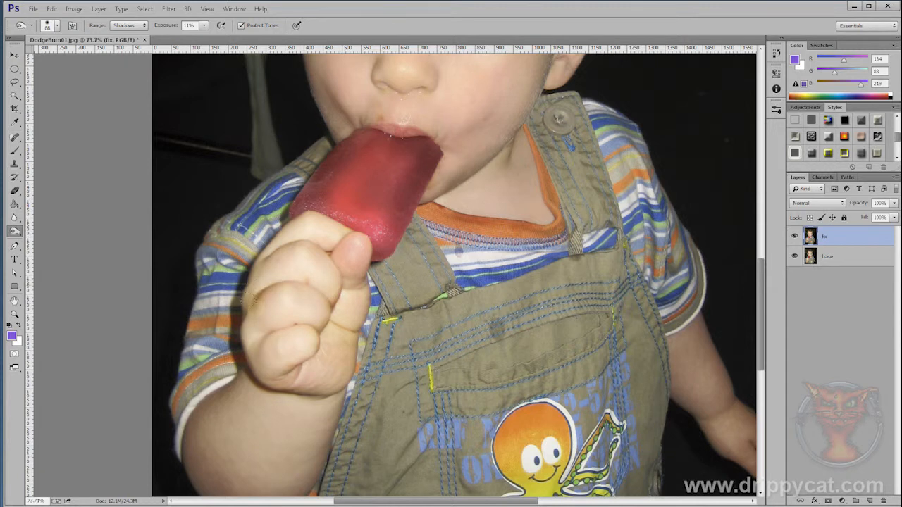
# Set the Burn range to Midtones and darken the creases between the fingers holding the ice pop
pyautogui.click(127, 27)
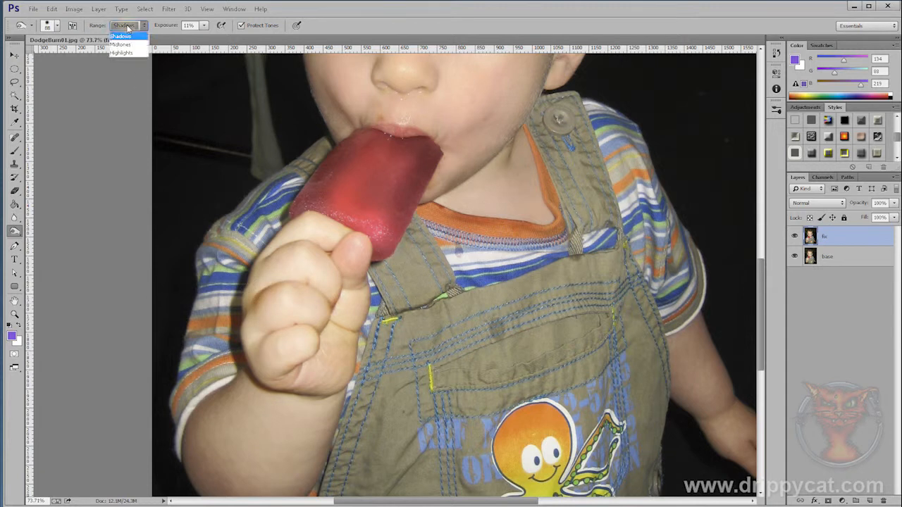
pyautogui.click(130, 45)
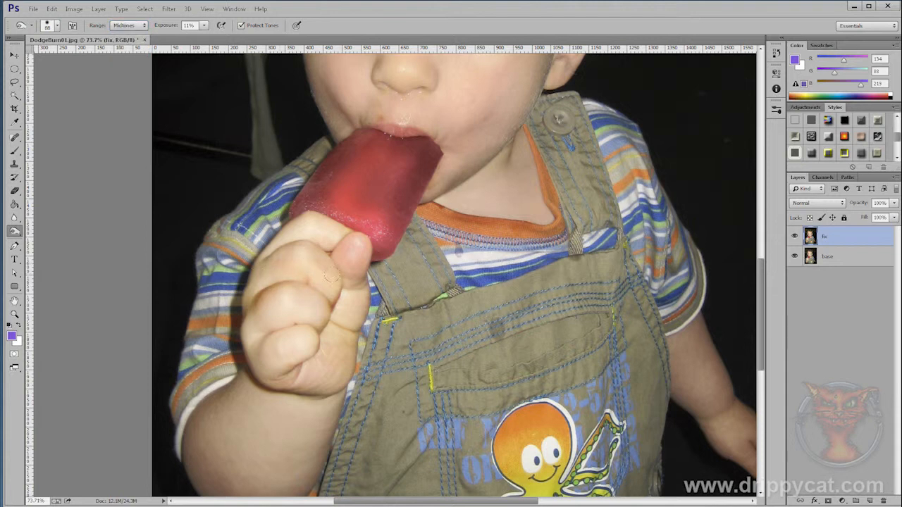
# Try burning the fingers with the range set to Highlights, and undo the stroke
pyautogui.click(127, 26)
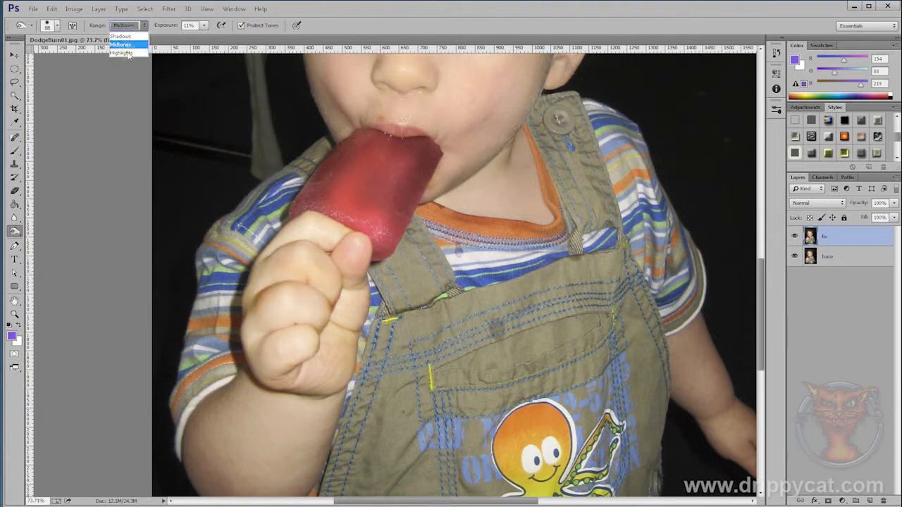
pyautogui.click(122, 52)
pyautogui.moveTo(260, 301)
pyautogui.mouseDown()
pyautogui.moveTo(305, 305)
pyautogui.moveTo(258, 311)
pyautogui.mouseUp()
pyautogui.hotkey('ctrl', 'z')
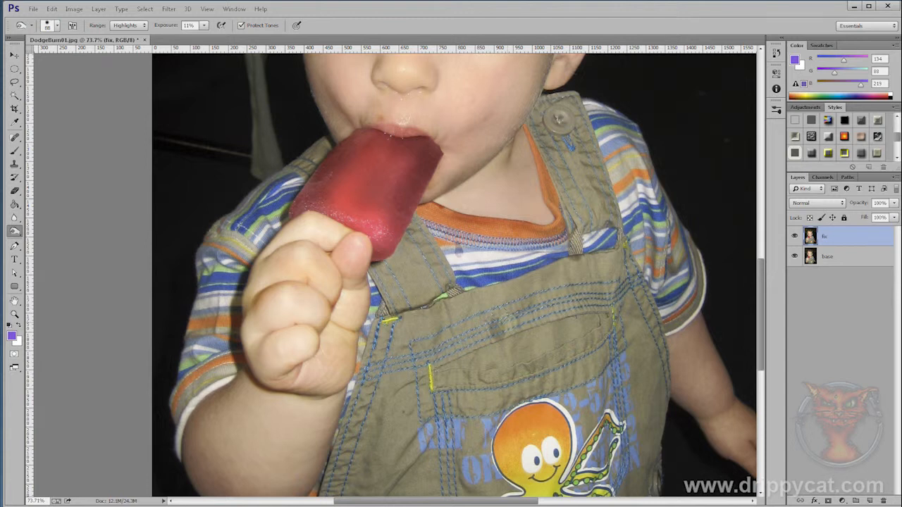
# Fit the whole portrait in view and compare it with and without the fix layer
pyautogui.click(14, 314)
pyautogui.click(299, 25)
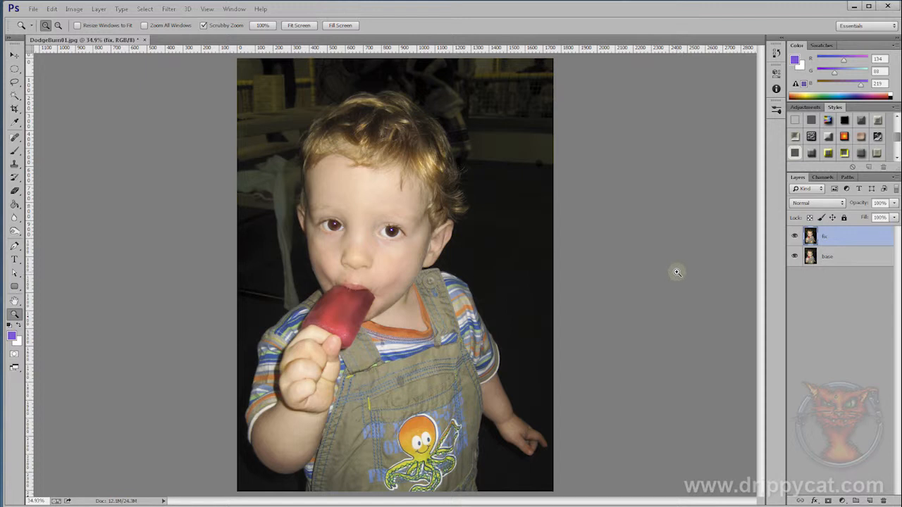
pyautogui.click(795, 238)
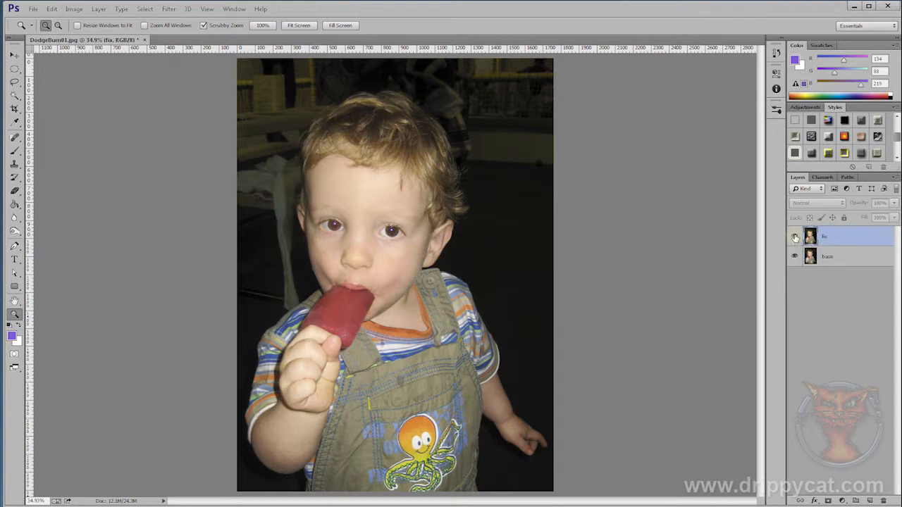
pyautogui.click(795, 238)
pyautogui.click(795, 238)
pyautogui.click(795, 238)
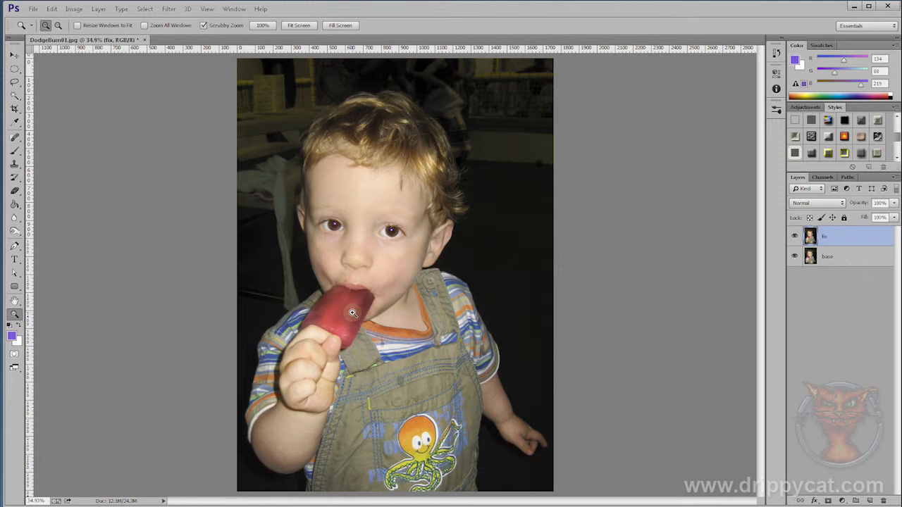
# Examine the face, hair and ice pop at 50% zoom with the fix layer hidden and shown
pyautogui.click(363, 285)
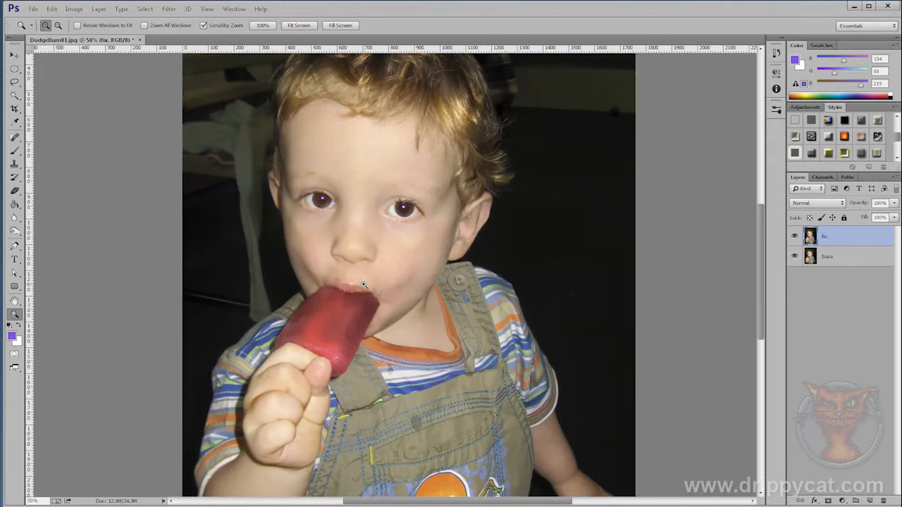
pyautogui.moveTo(411, 291); pyautogui.dragTo(444, 342)
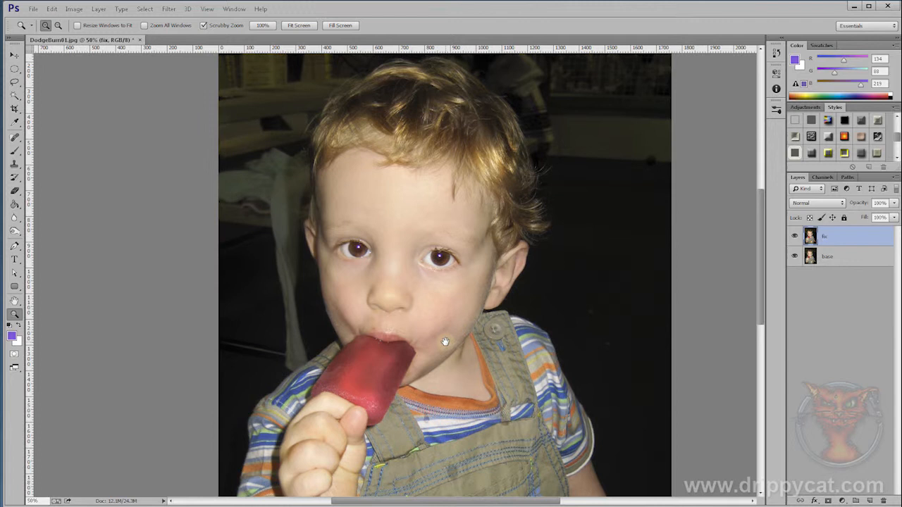
pyautogui.click(795, 238)
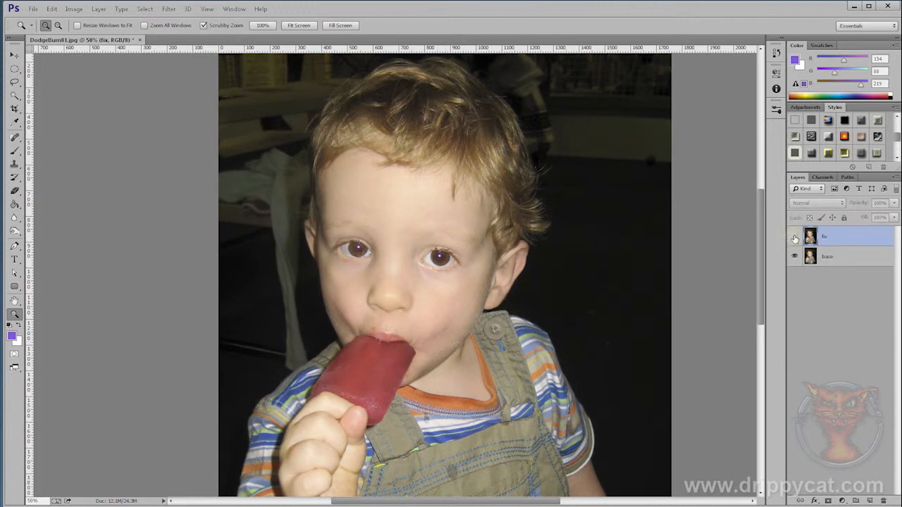
pyautogui.click(795, 239)
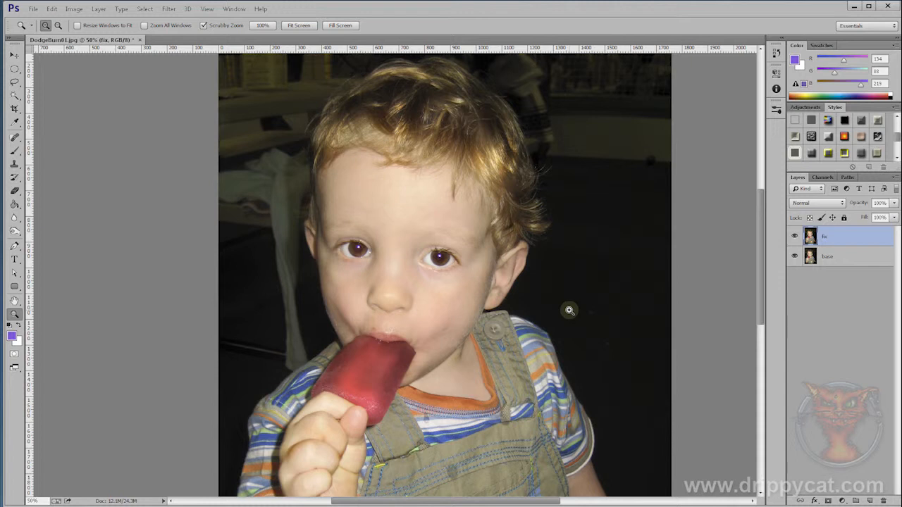
pyautogui.press('o')
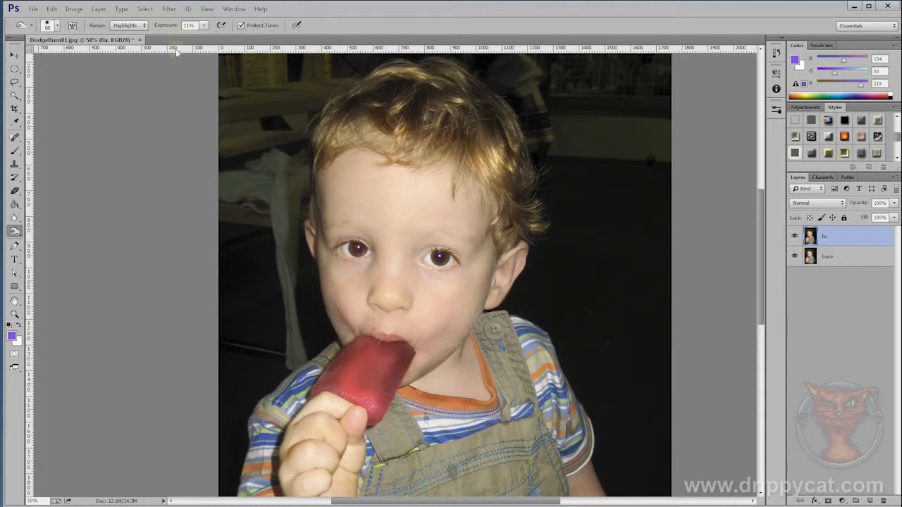
pyautogui.click(134, 27)
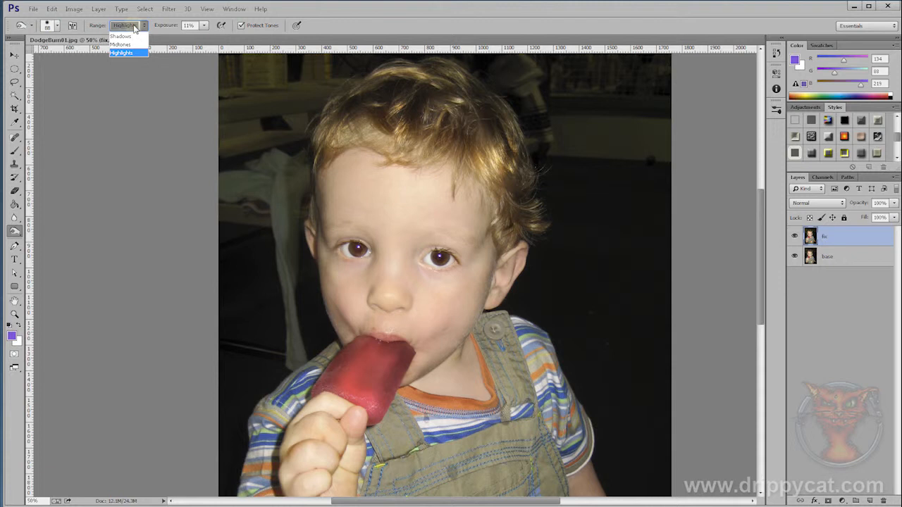
pyautogui.click(144, 105)
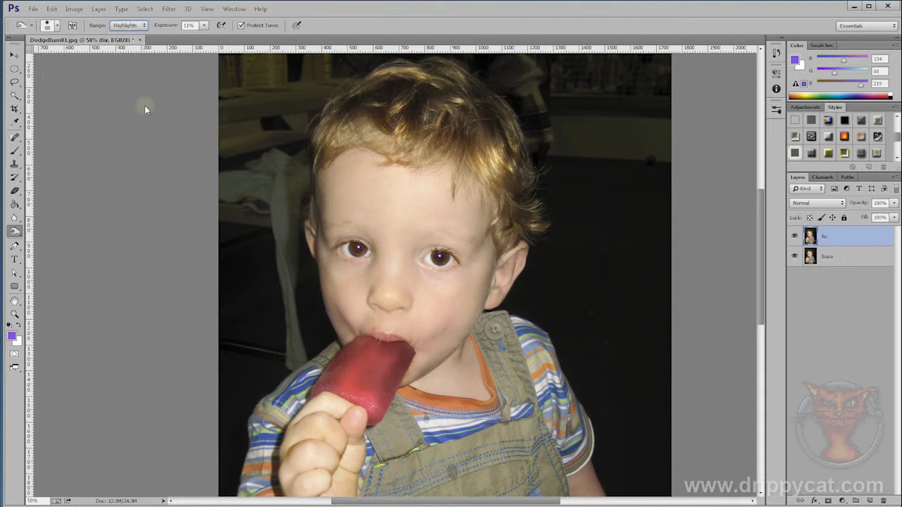